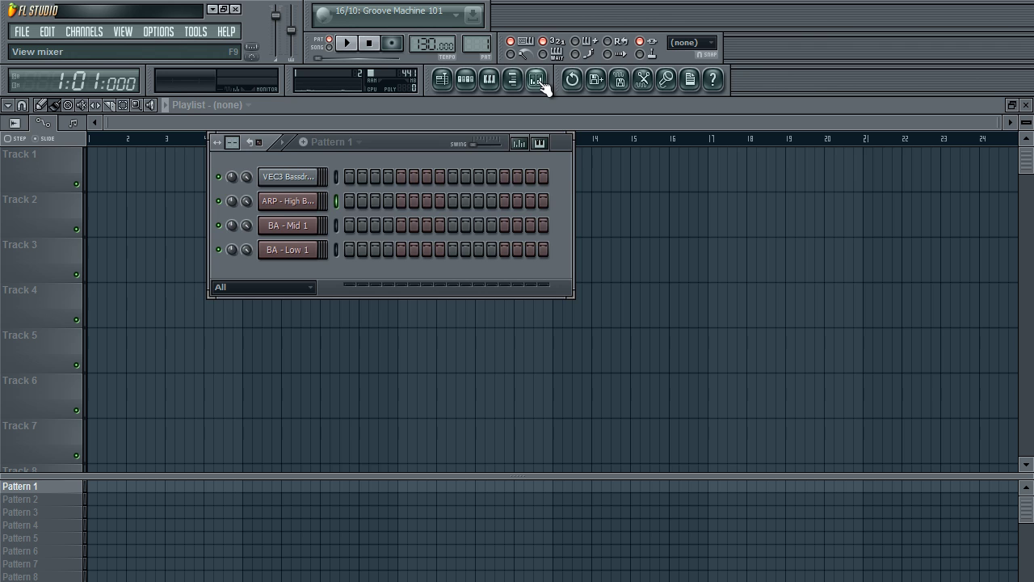
# Open the mixer and look through the Master, kick and bass tracks and their effect slots.
pyautogui.click(535, 79)
pyautogui.click(146, 194)
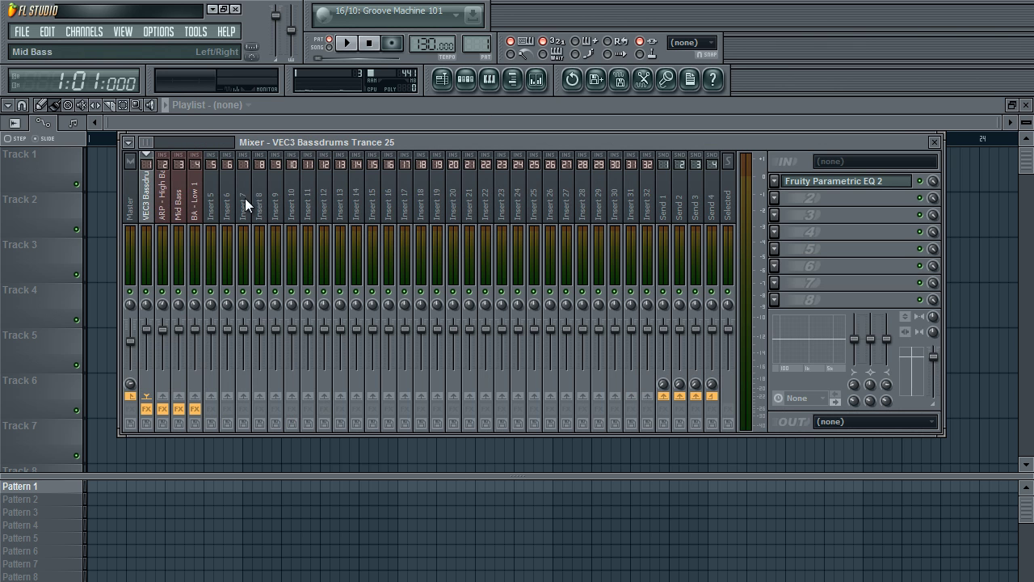
pyautogui.click(935, 143)
pyautogui.click(535, 79)
pyautogui.click(132, 205)
pyautogui.click(147, 208)
pyautogui.click(162, 210)
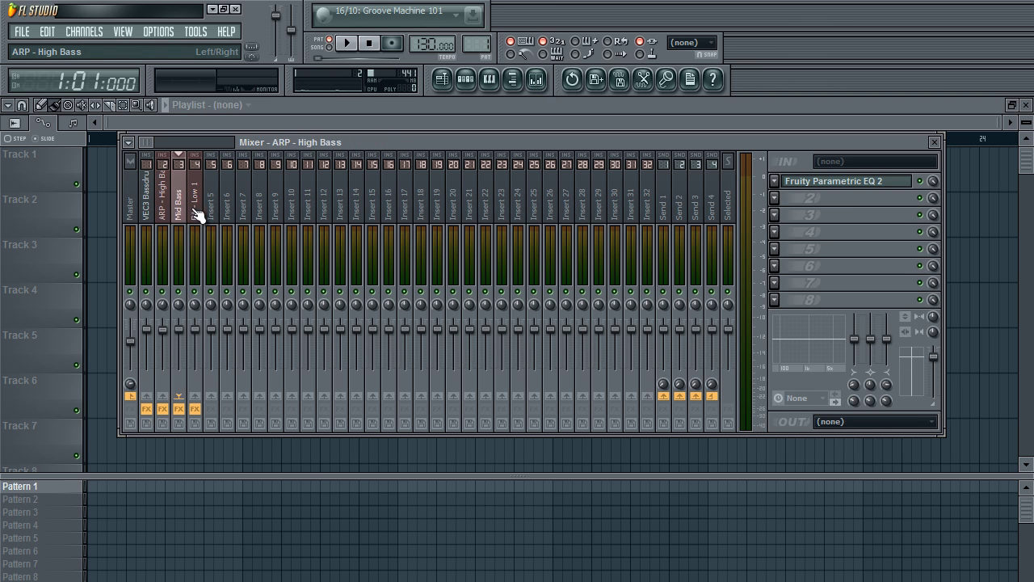
pyautogui.click(152, 213)
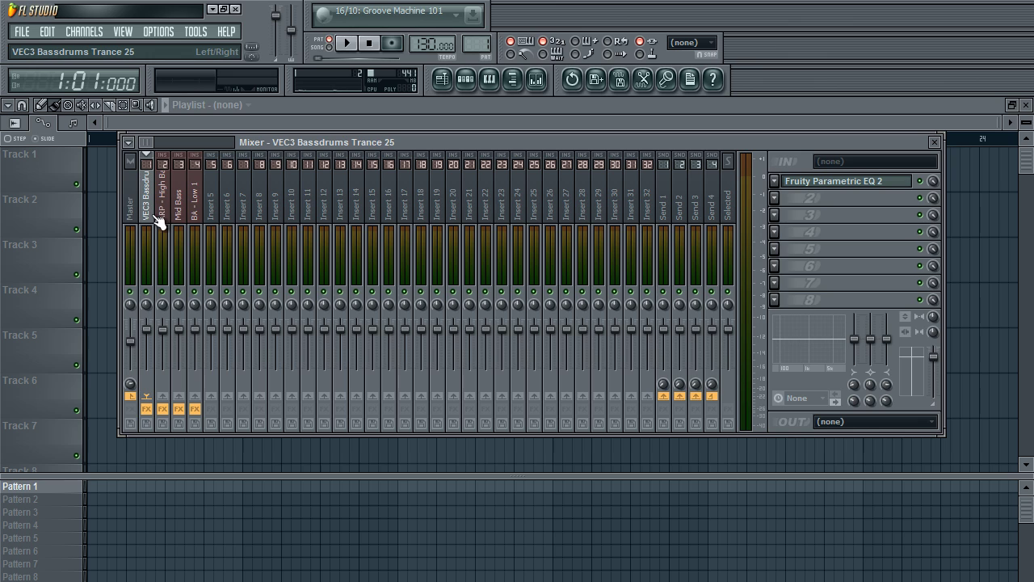
# Fill the VEC3 Bassdrums channel on every 4 steps of Pattern 1 and play the pattern briefly.
pyautogui.click(473, 83)
pyautogui.rightClick(286, 176)
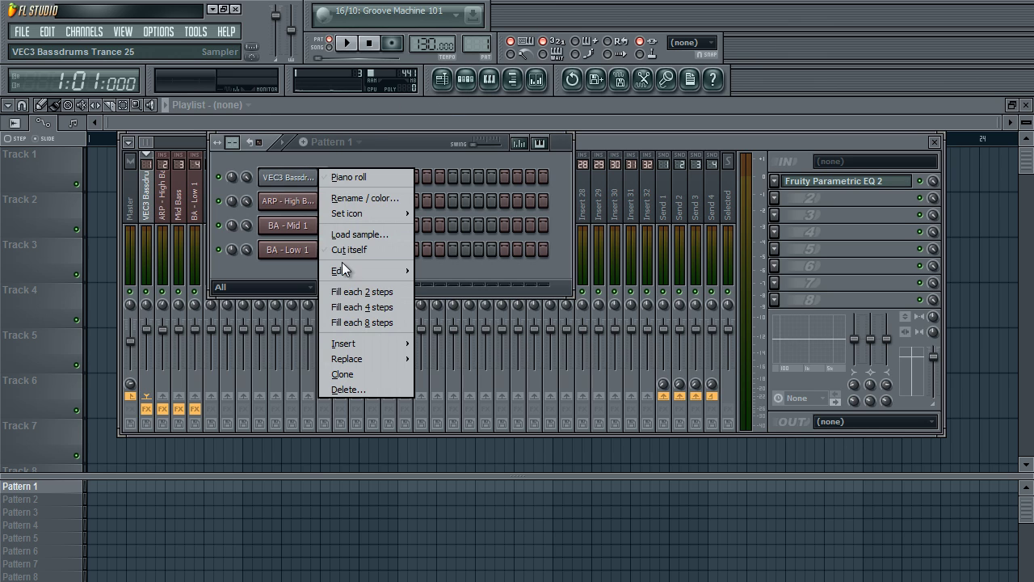
pyautogui.click(364, 307)
pyautogui.press('space')
pyautogui.press('space')
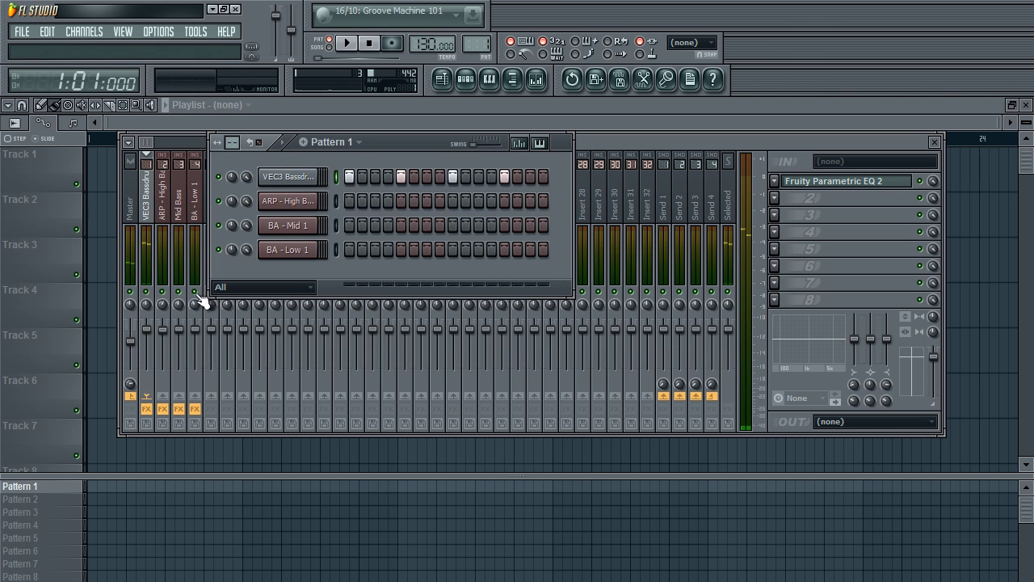
# Set the kick's mixer volume to 112% (2.8 dB) while checking playback, and the Master volume to 71% (-6.9 dB).
pyautogui.moveTo(156, 329)
pyautogui.mouseDown()
pyautogui.moveTo(161, 316)
pyautogui.moveTo(148, 326)
pyautogui.mouseUp()
pyautogui.press('space')
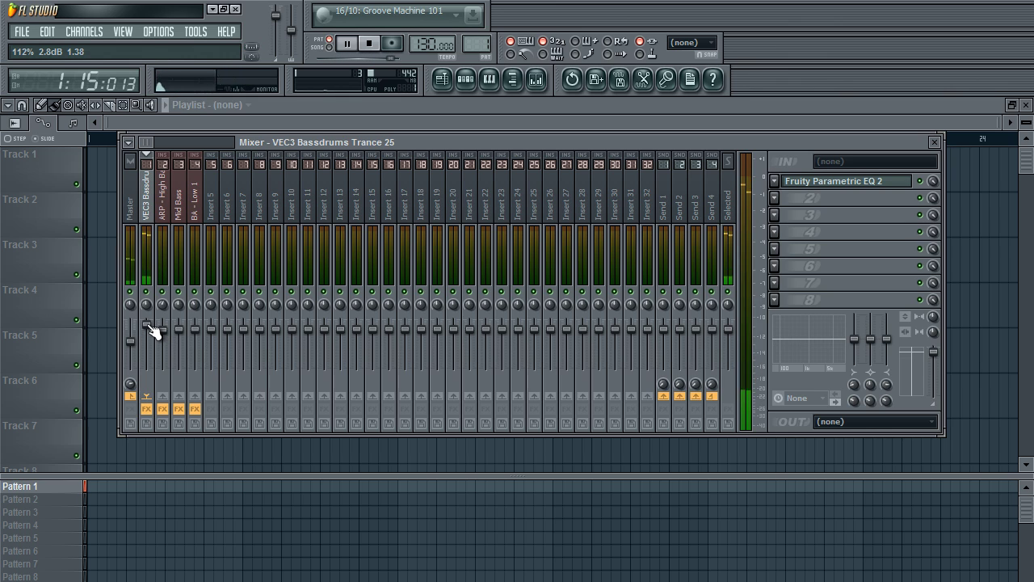
pyautogui.press('space')
pyautogui.click(131, 212)
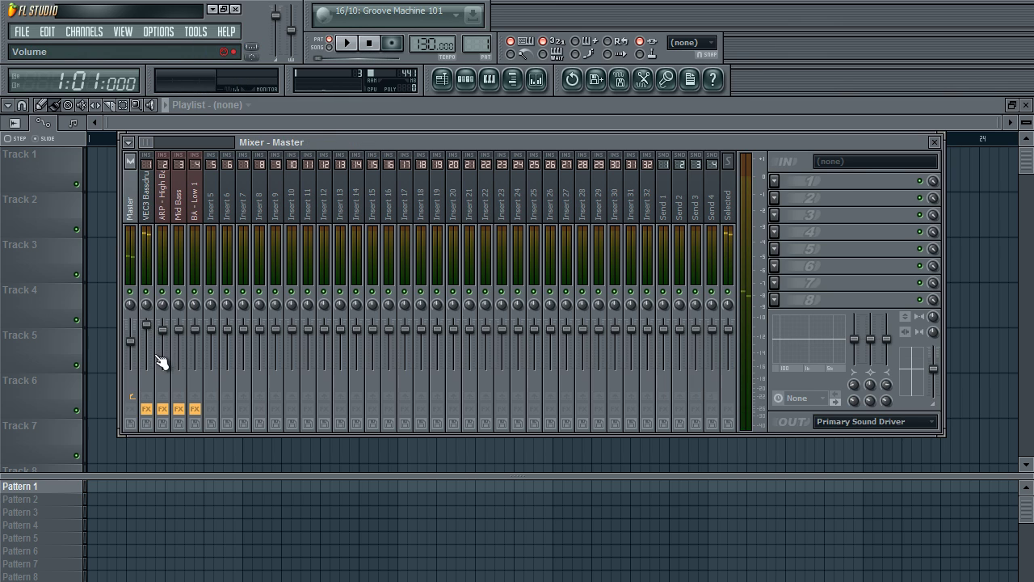
pyautogui.moveTo(133, 343); pyautogui.dragTo(136, 345)
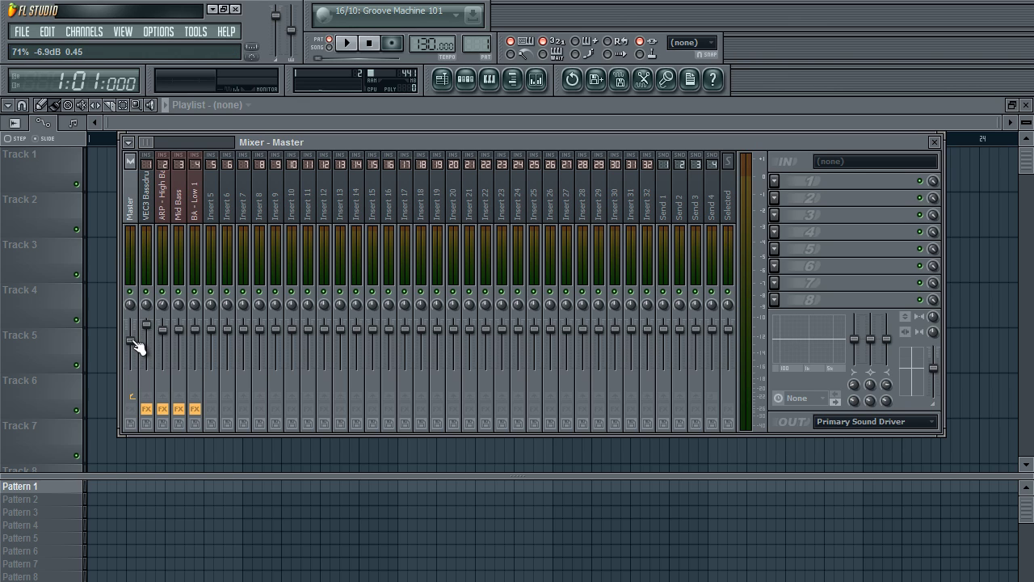
# Open the ARP - High Bass channel's Sylenth synthesizer from the step sequencer, examine its patch settings, and close it.
pyautogui.click(165, 215)
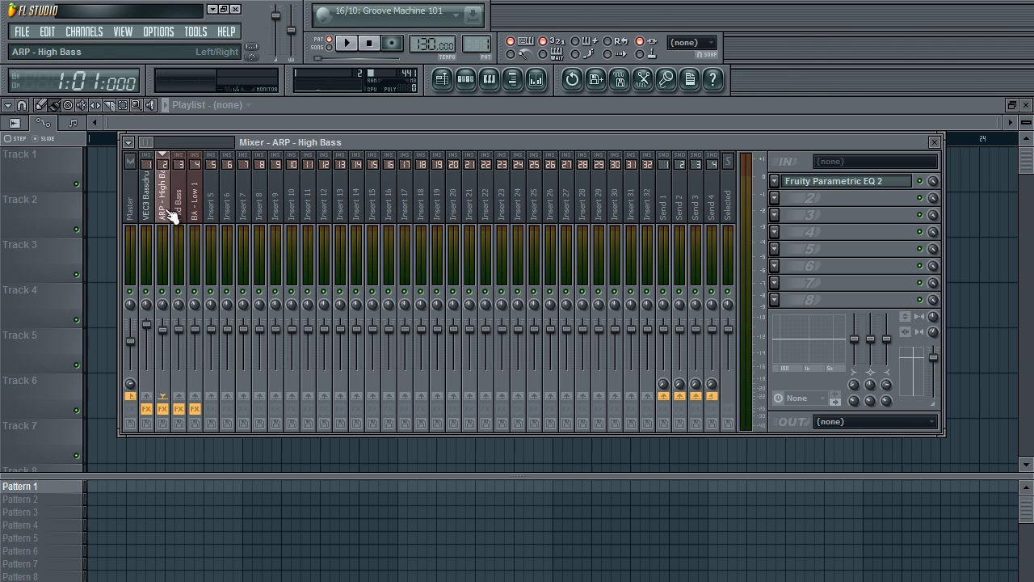
pyautogui.click(149, 214)
pyautogui.click(465, 79)
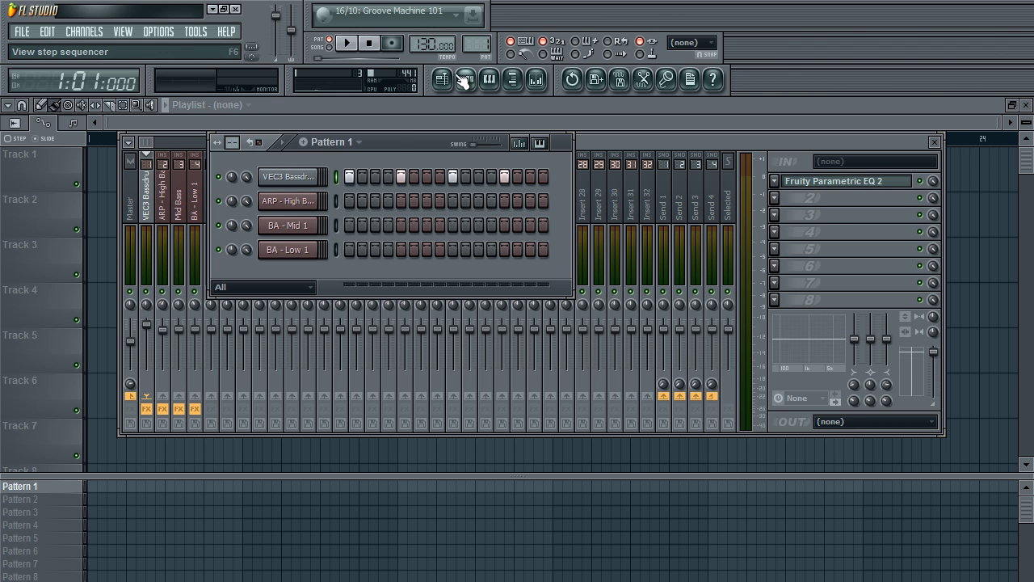
pyautogui.click(462, 76)
pyautogui.click(463, 77)
pyautogui.click(297, 206)
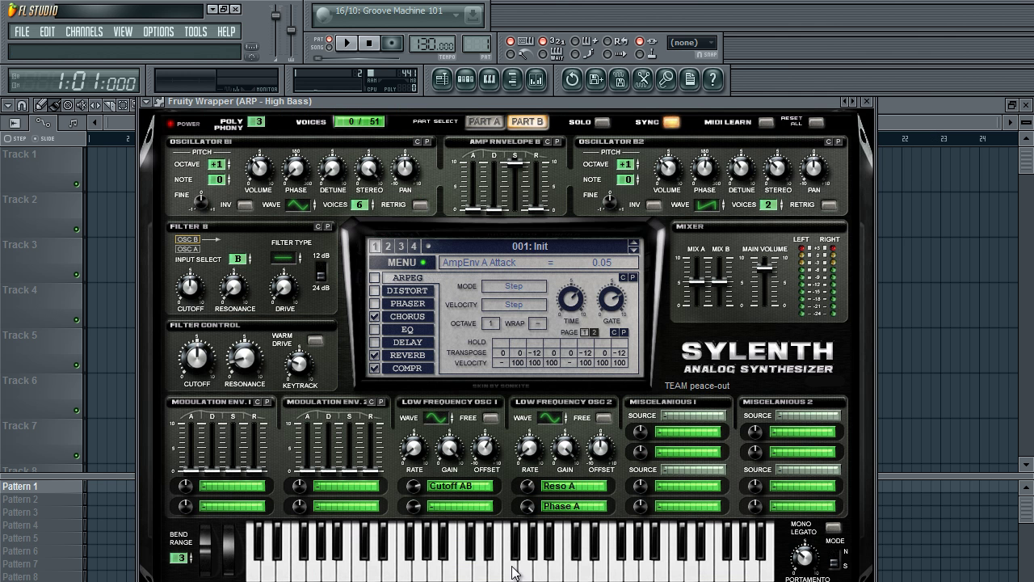
pyautogui.click(863, 102)
pyautogui.click(626, 123)
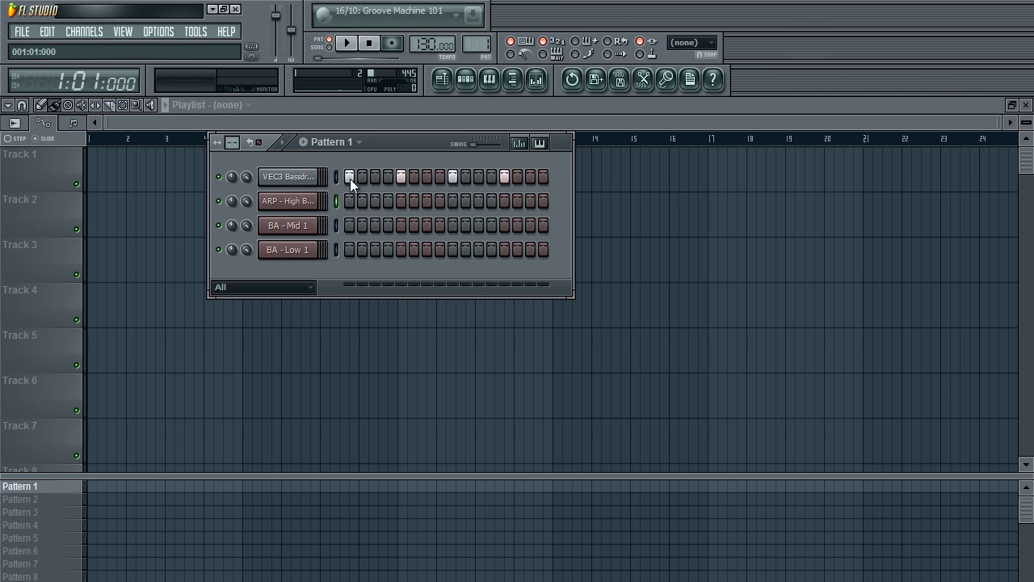
# Open the piano roll of the ARP - High Bass channel and bring the octave 3 and 4 range into reach.
pyautogui.rightClick(314, 199)
pyautogui.click(341, 202)
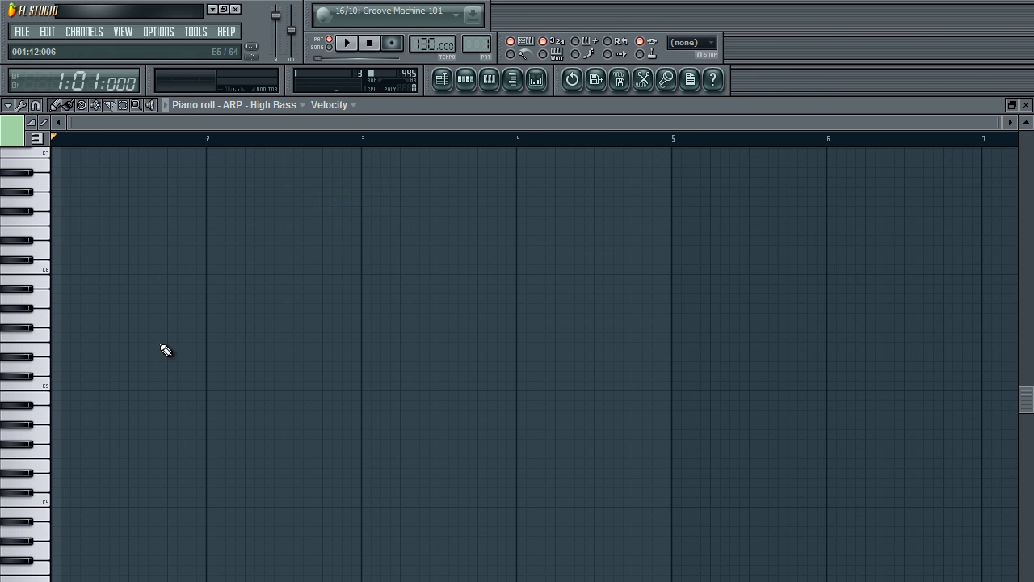
pyautogui.scroll(-2, 136, 382)
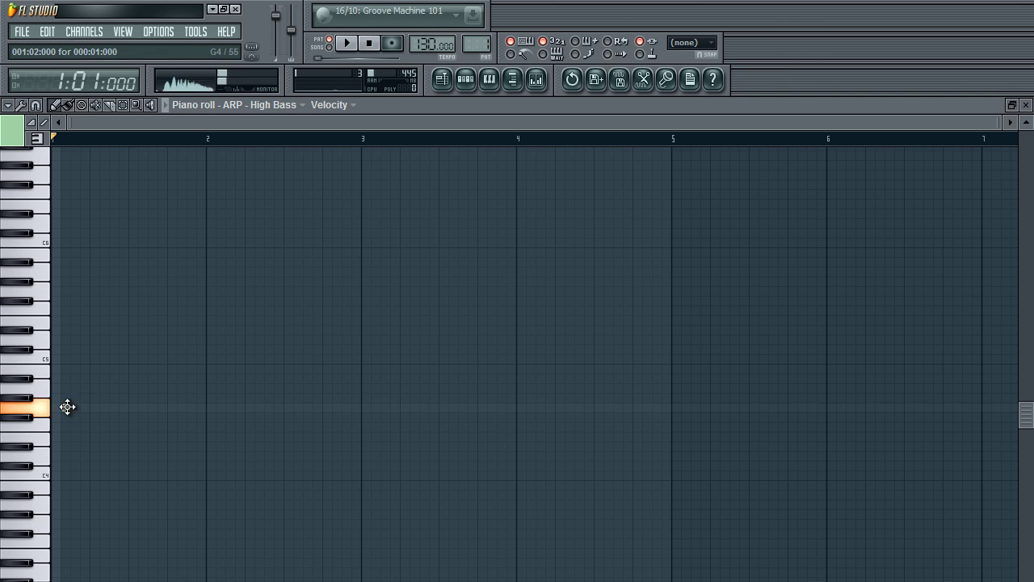
pyautogui.scroll(-1, 91, 383)
pyautogui.scroll(-5, 90, 382)
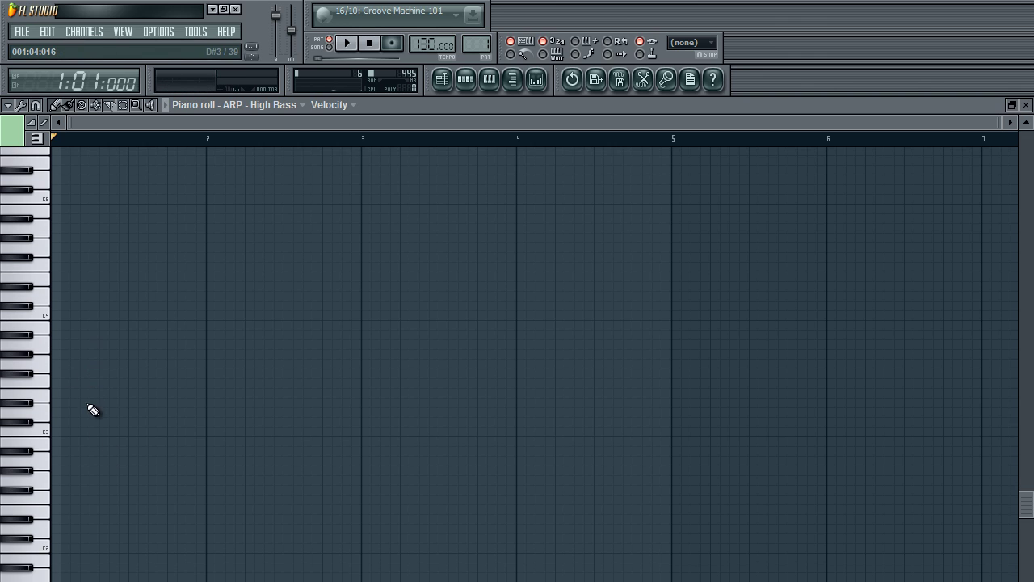
# Try a three-note bass figure of G3, G4, G3 on steps 2, 3 and 4 of bar 1 and play it back.
pyautogui.click(67, 364)
pyautogui.scroll(3, 85, 374)
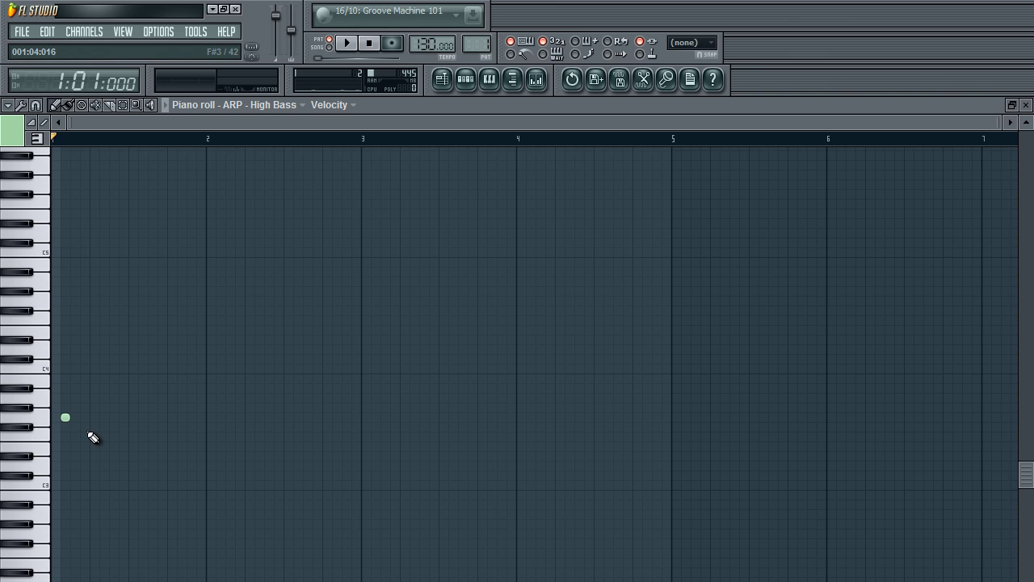
pyautogui.click(71, 300)
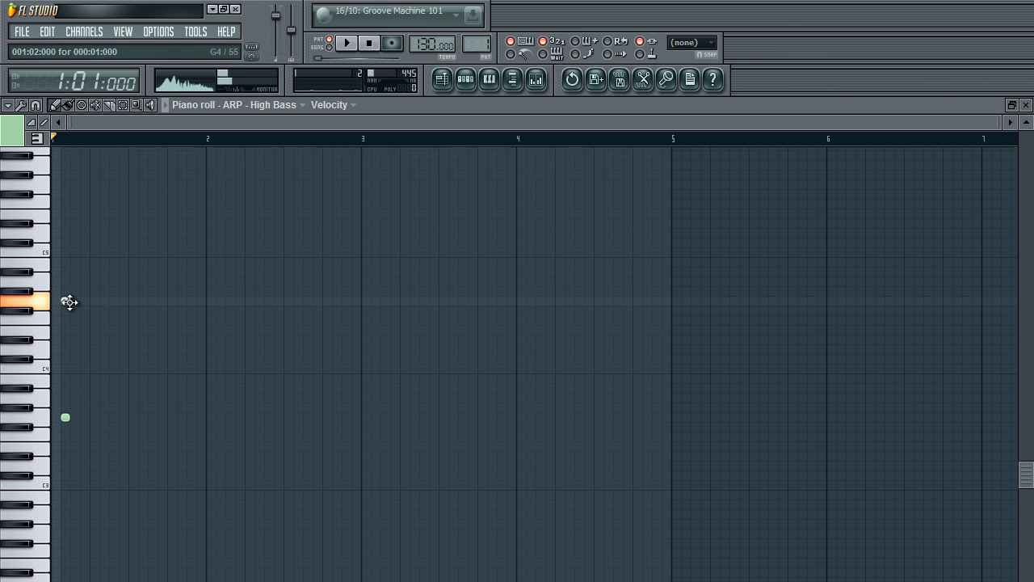
pyautogui.click(86, 417)
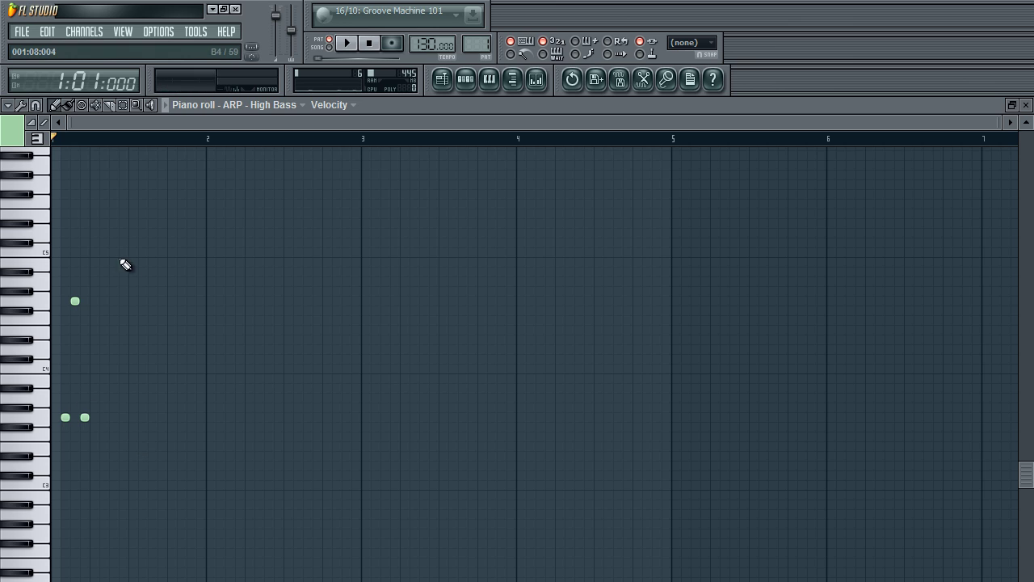
pyautogui.press('space')
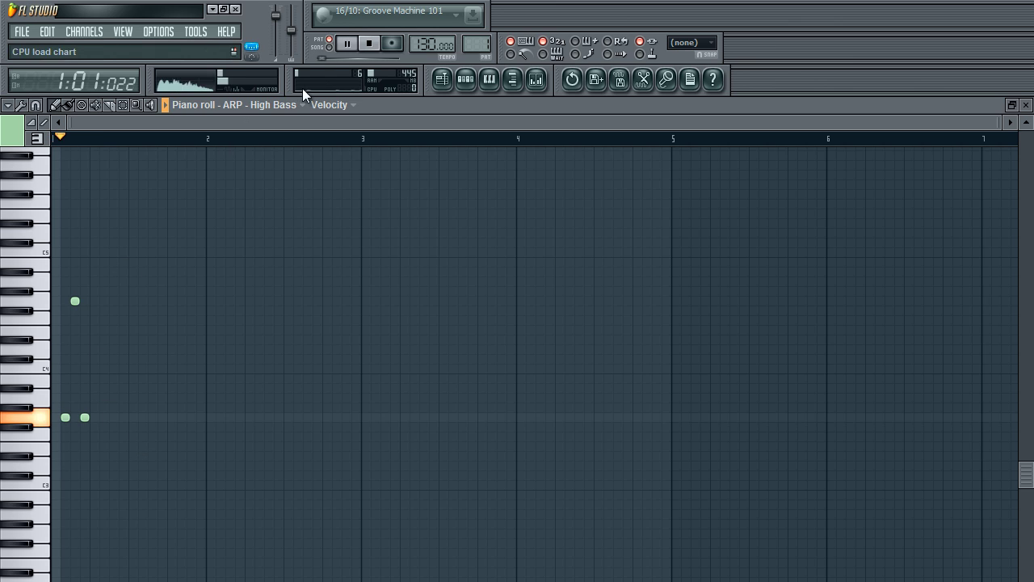
pyautogui.press('space')
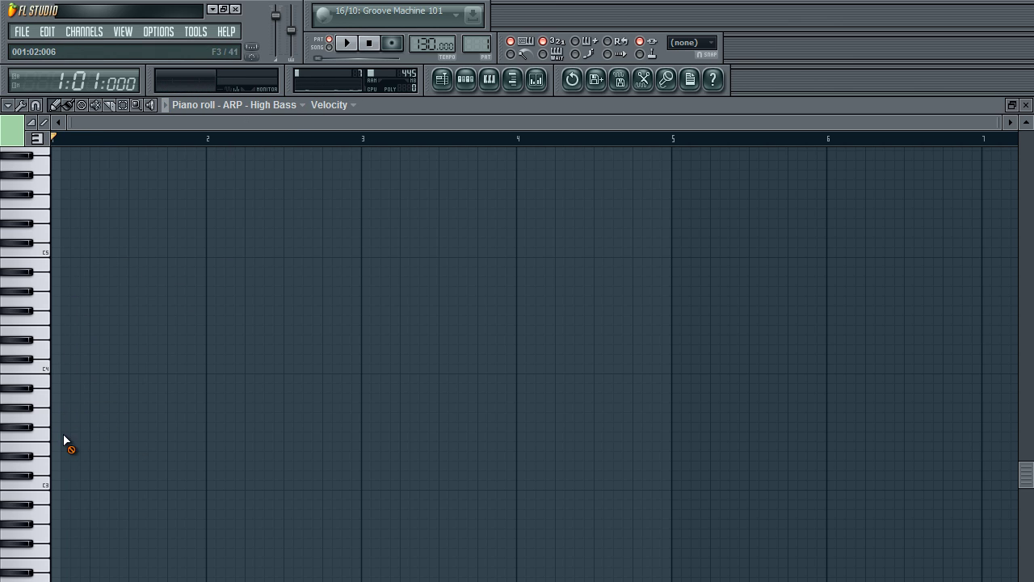
# Place one-step notes G4, G3, G4 on steps 2, 3 and 4 of bar 1 and play them back.
pyautogui.click(67, 301)
pyautogui.click(76, 418)
pyautogui.click(85, 301)
pyautogui.press('space')
pyautogui.press('space')
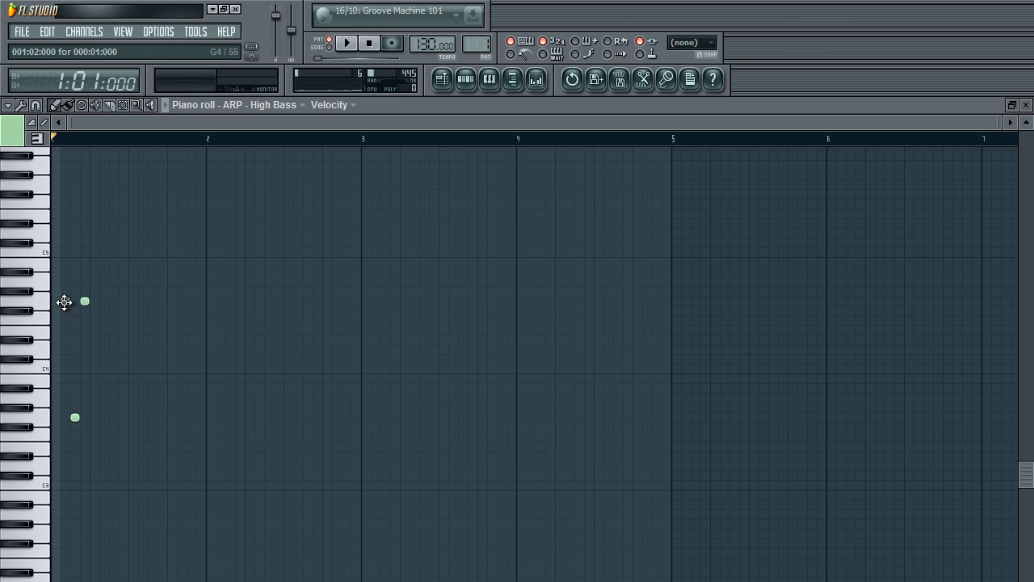
pyautogui.click(66, 302)
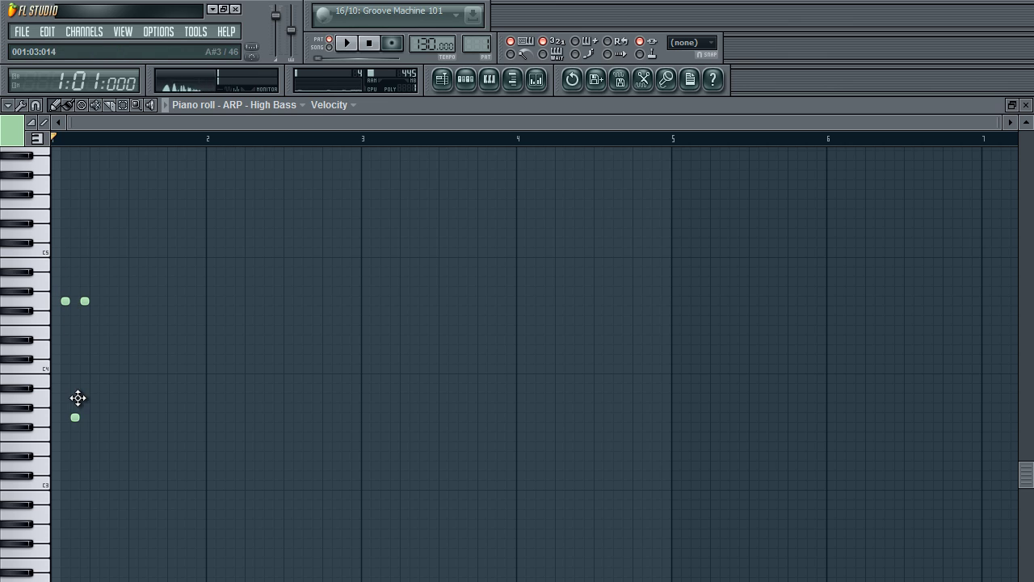
pyautogui.click(74, 418)
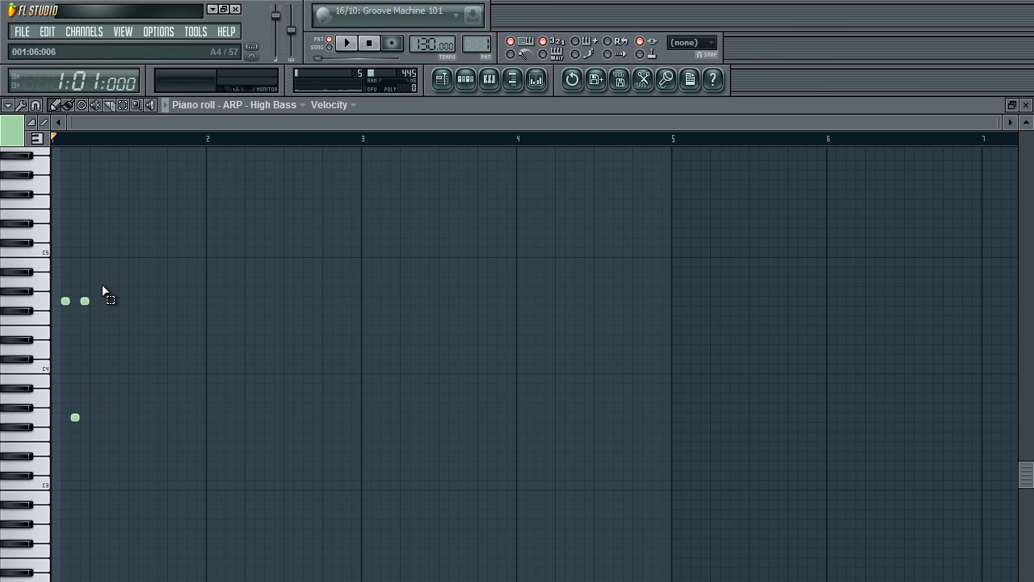
# Add one-step notes G3, G4, G3 on steps 6, 7 and 8 of bar 1 and play back the phrase.
pyautogui.moveTo(102, 284); pyautogui.dragTo(68, 419)
pyautogui.click(120, 417)
pyautogui.click(105, 418)
pyautogui.click(115, 300)
pyautogui.click(116, 417)
pyautogui.rightClick(114, 420)
pyautogui.click(124, 417)
pyautogui.press('space')
pyautogui.press('space')
# Duplicate the six bass notes into the second half of bar 1, starting on step 10.
pyautogui.moveTo(326, 160); pyautogui.dragTo(31, 447)
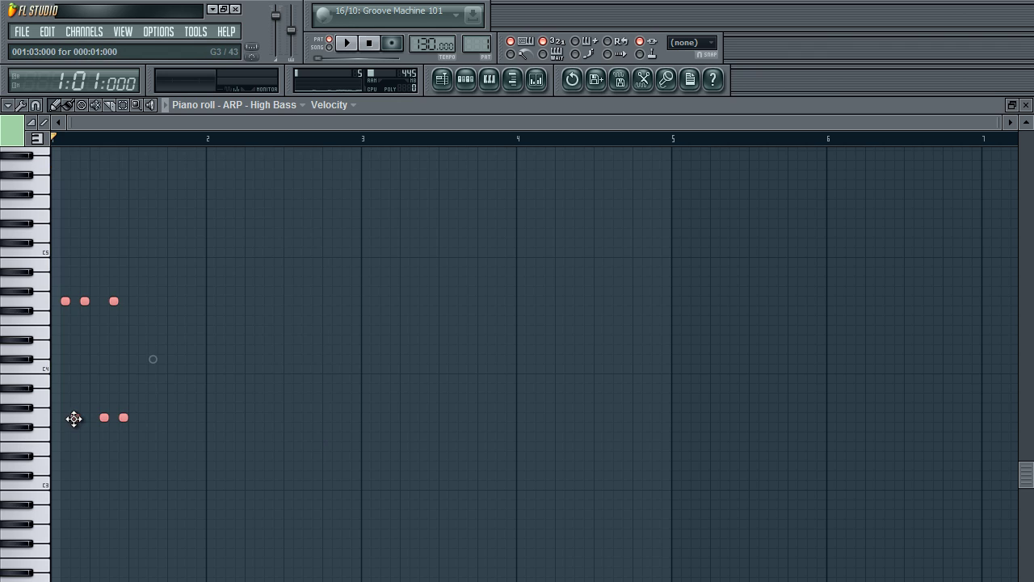
pyautogui.moveTo(74, 418); pyautogui.dragTo(150, 417)
pyautogui.click(150, 391)
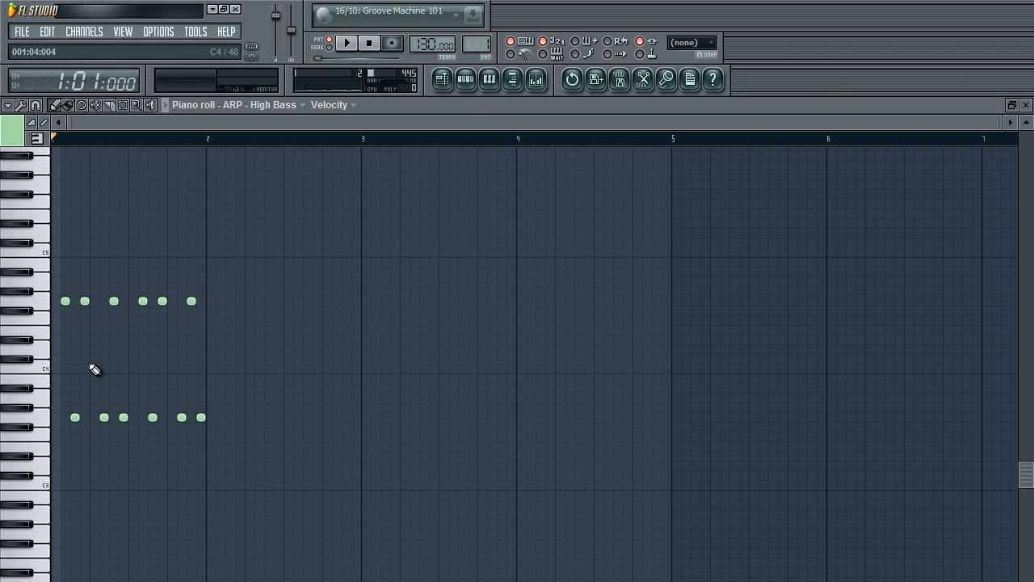
# Audition the bass notes with the VEC3 Bassdrums kick filled on every 4 steps, and clear the kick steps again.
pyautogui.click(465, 78)
pyautogui.rightClick(288, 176)
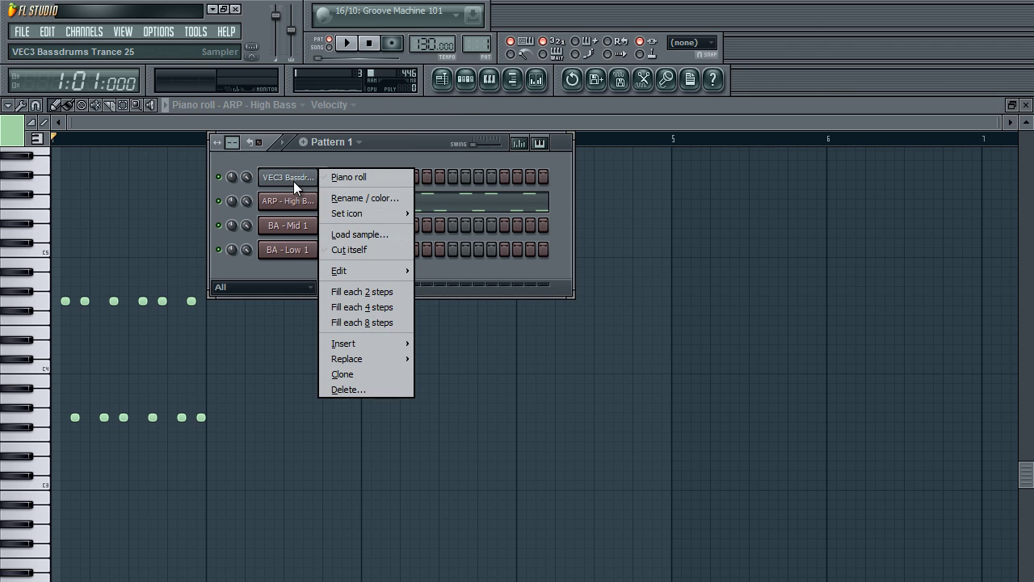
pyautogui.click(349, 308)
pyautogui.press('space')
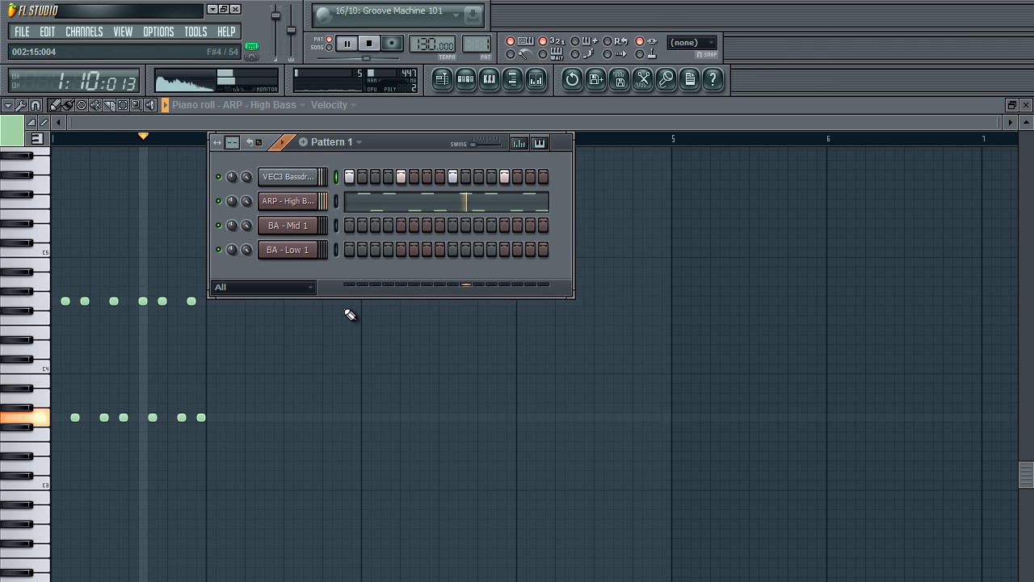
pyautogui.press('space')
pyautogui.moveTo(353, 173)
pyautogui.mouseDown()
pyautogui.moveTo(546, 181)
pyautogui.moveTo(408, 176)
pyautogui.mouseUp()
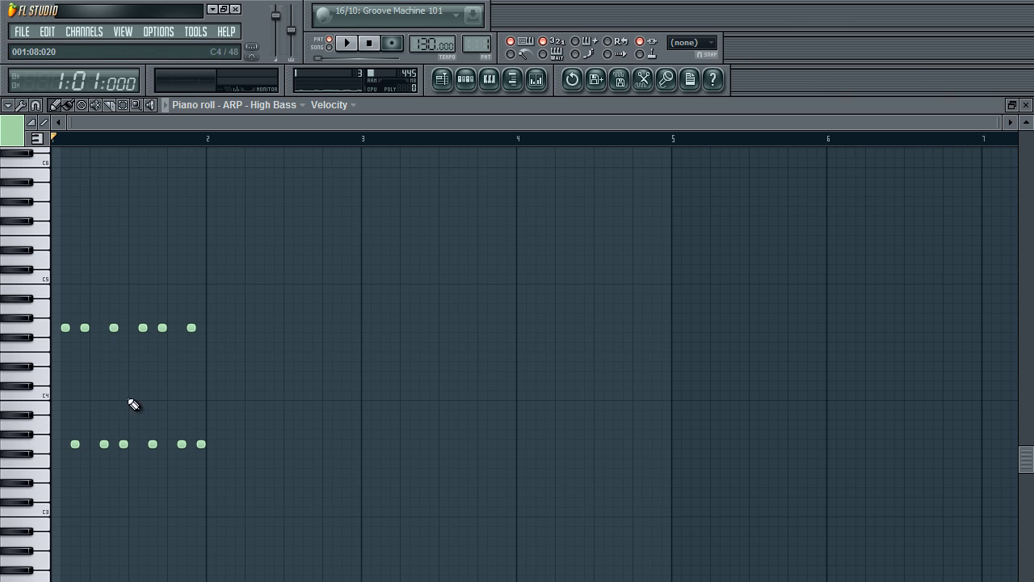
# Try G3 on step 7 and G4 on step 8 in place of the existing bass notes and play the variation.
pyautogui.rightClick(113, 327)
pyautogui.moveTo(133, 444); pyautogui.dragTo(123, 444)
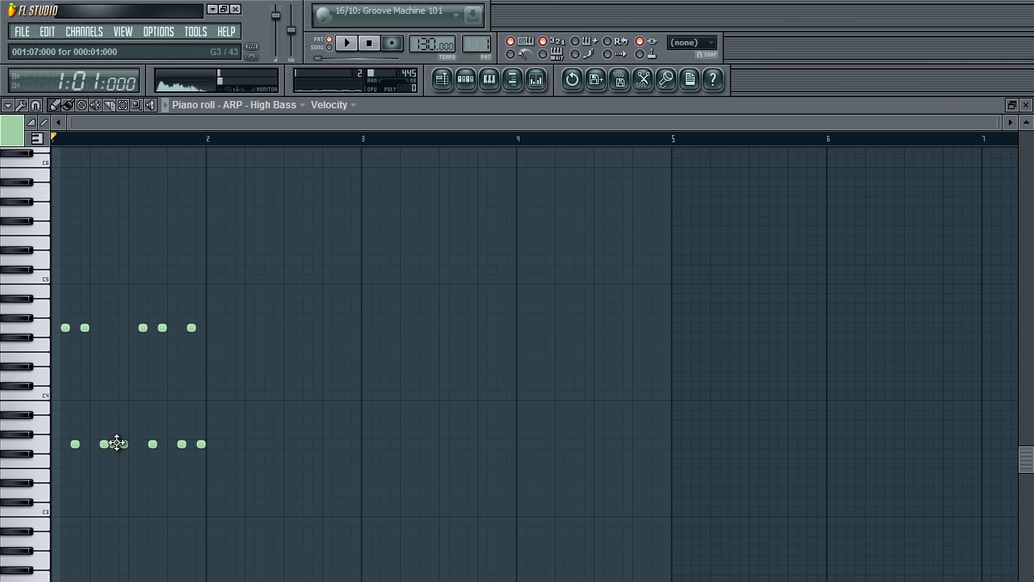
pyautogui.click(124, 327)
pyautogui.press('space')
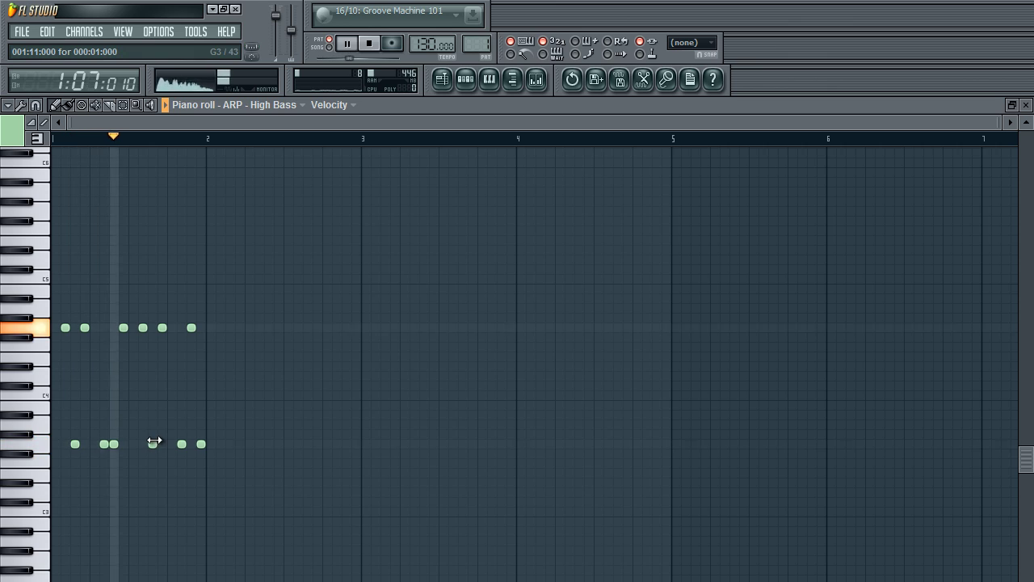
pyautogui.press('space')
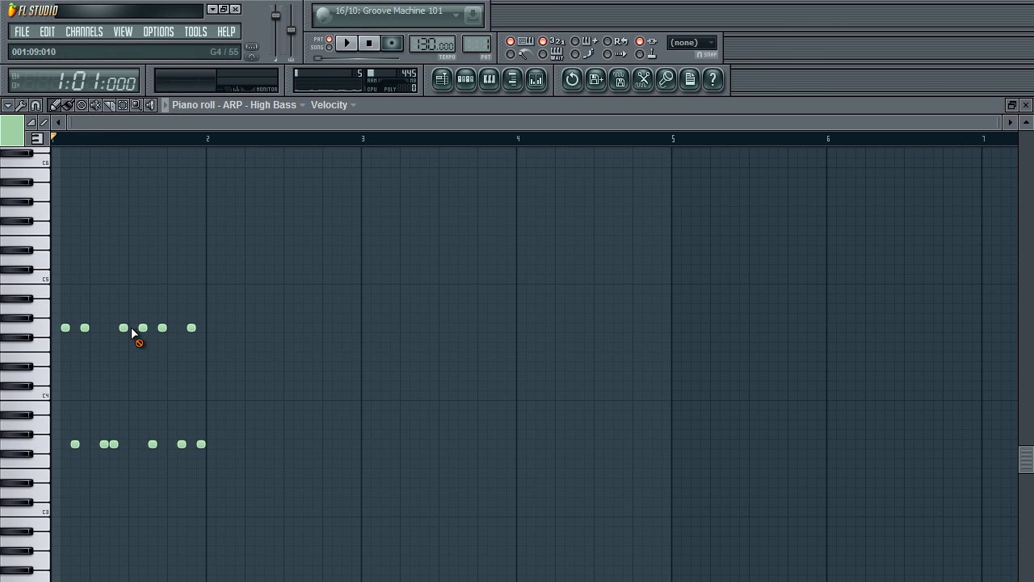
# Restore the bass notes to G4 on step 7 and G3 on step 8.
pyautogui.rightClick(114, 443)
pyautogui.click(118, 332)
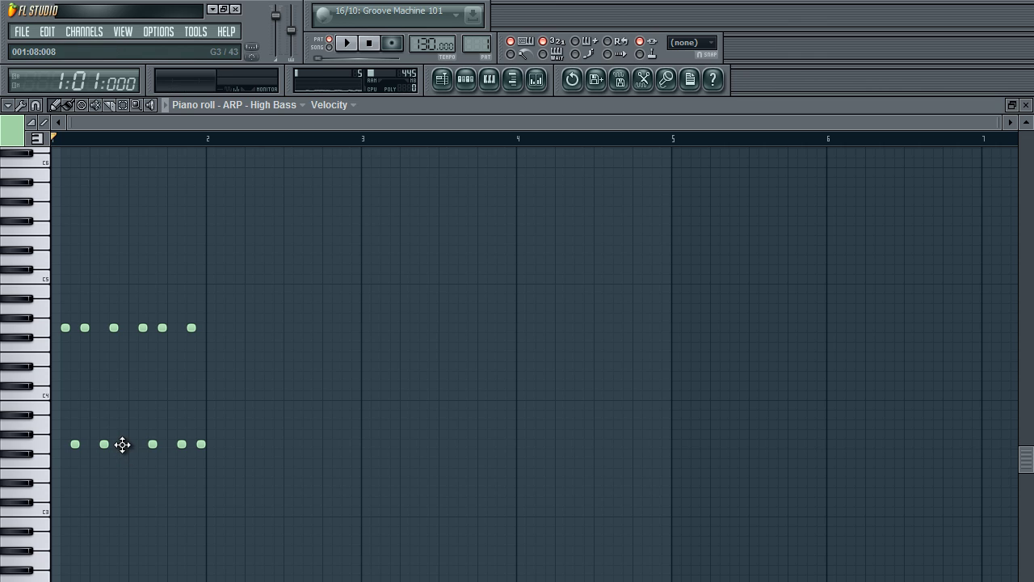
pyautogui.click(122, 443)
# Open the piano roll of the BA - Mid 1 channel from the step sequencer.
pyautogui.click(466, 80)
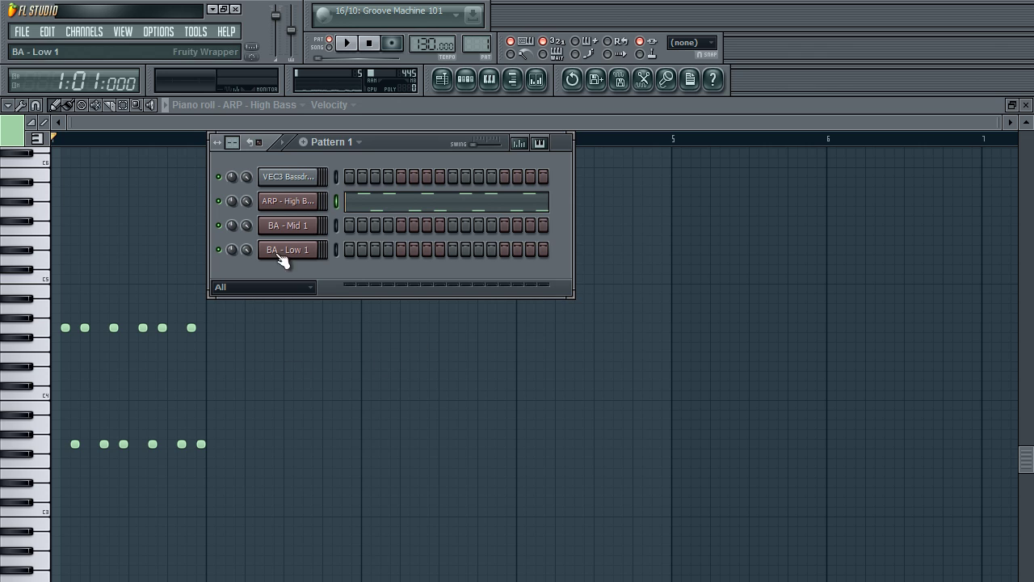
pyautogui.rightClick(315, 220)
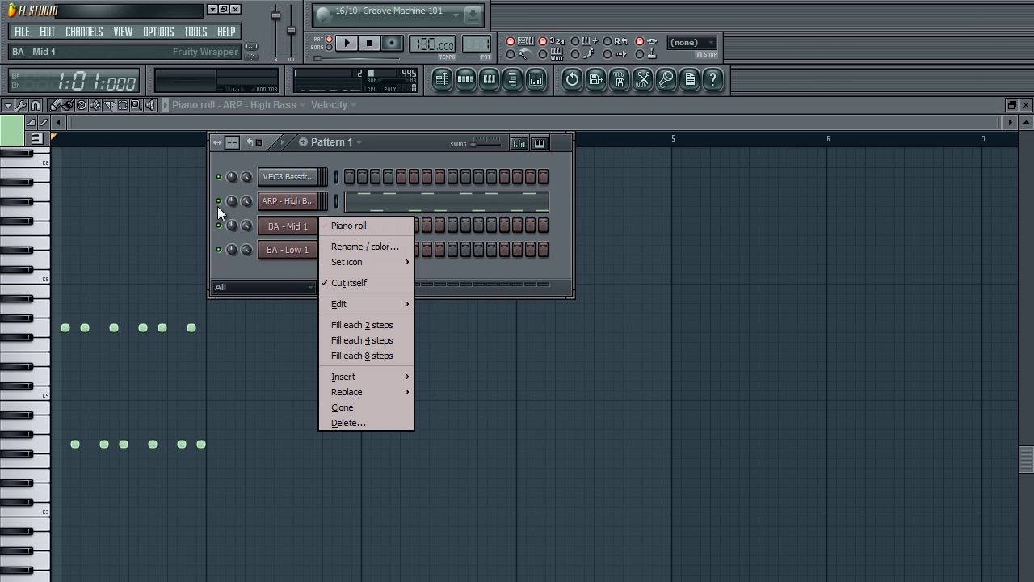
pyautogui.click(217, 206)
pyautogui.rightClick(295, 228)
pyautogui.click(351, 226)
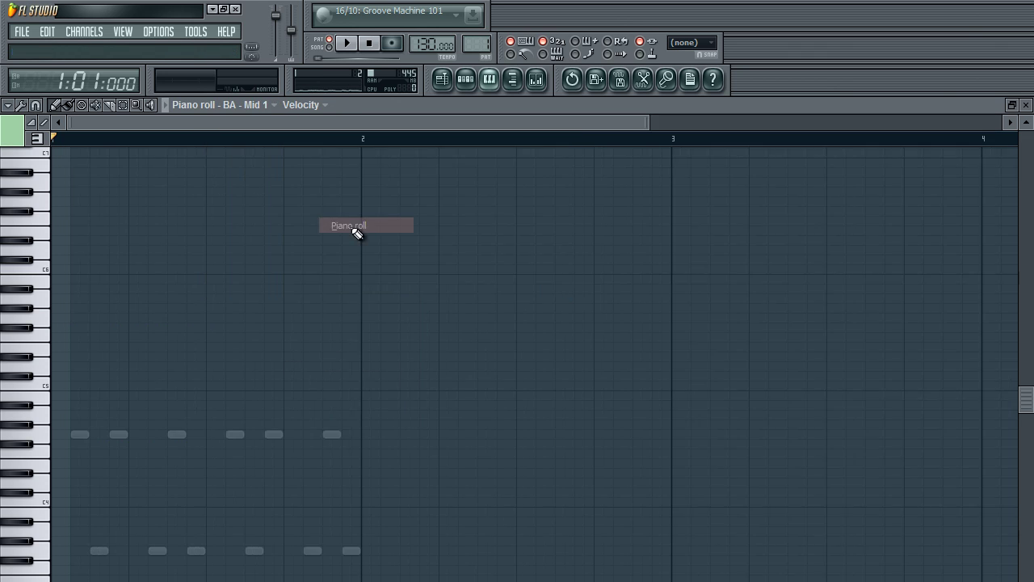
# Draw two-step G4 notes on steps 3, 7, 11 and 15 for BA - Mid 1 and play the pattern.
pyautogui.scroll(-5, 364, 246)
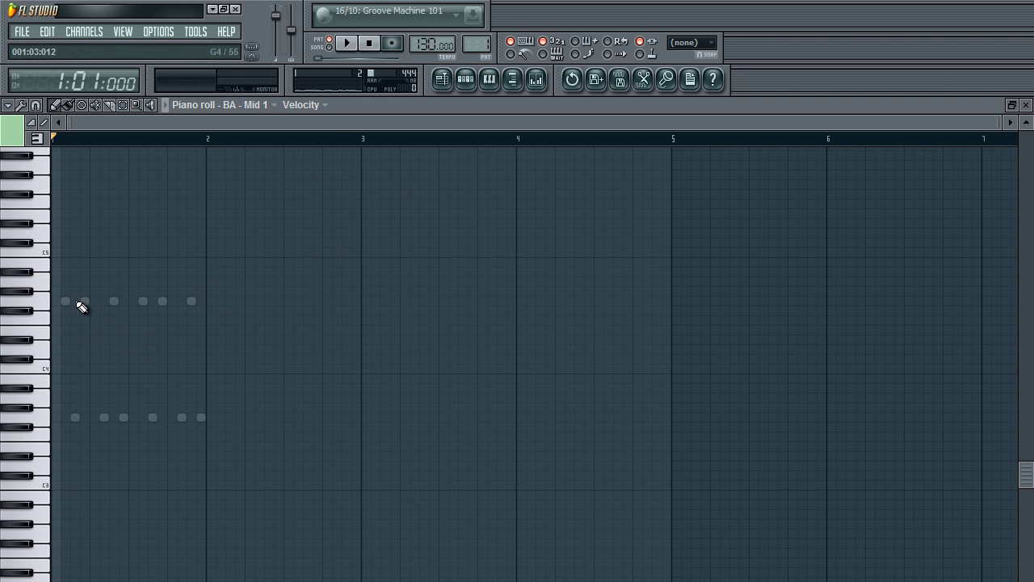
pyautogui.click(118, 301)
pyautogui.click(157, 301)
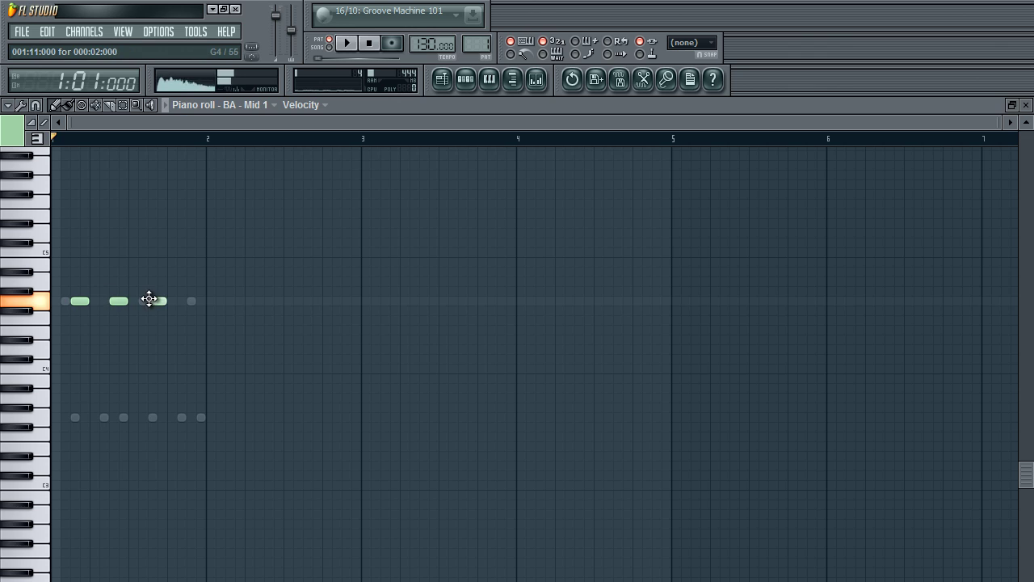
pyautogui.click(195, 301)
pyautogui.press('space')
pyautogui.scroll(3, 234, 340)
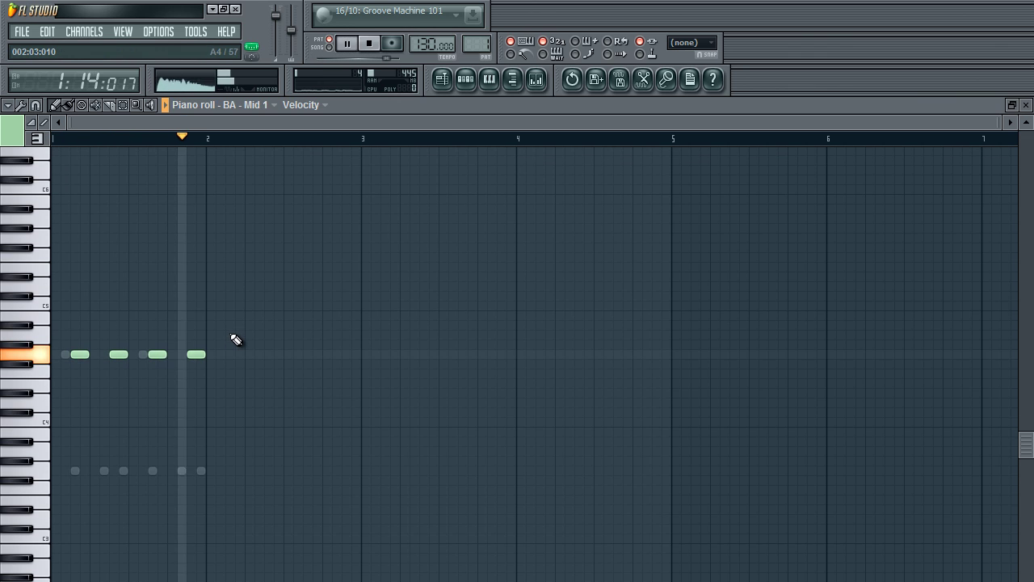
pyautogui.press('space')
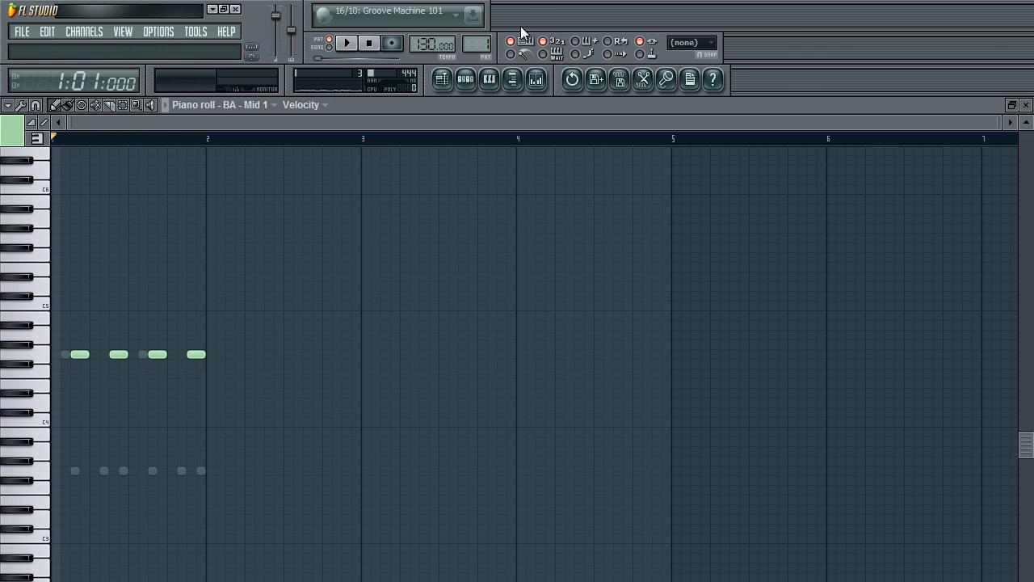
# In the BA - Low 1 piano roll, draw G4 notes three steps long on steps 3 and 14, and two steps long on steps 7 and 10.
pyautogui.click(468, 81)
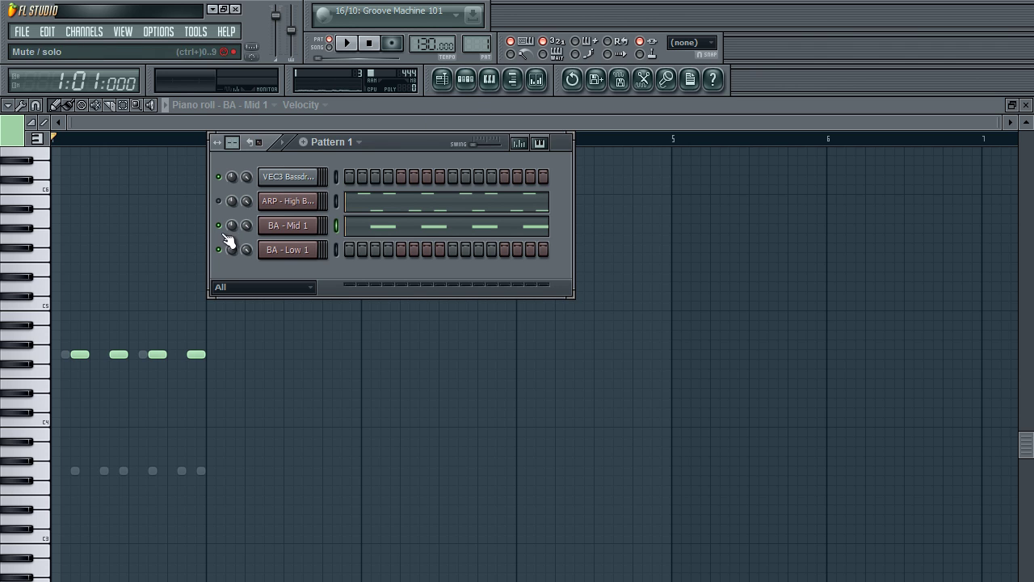
pyautogui.rightClick(283, 249)
pyautogui.click(348, 250)
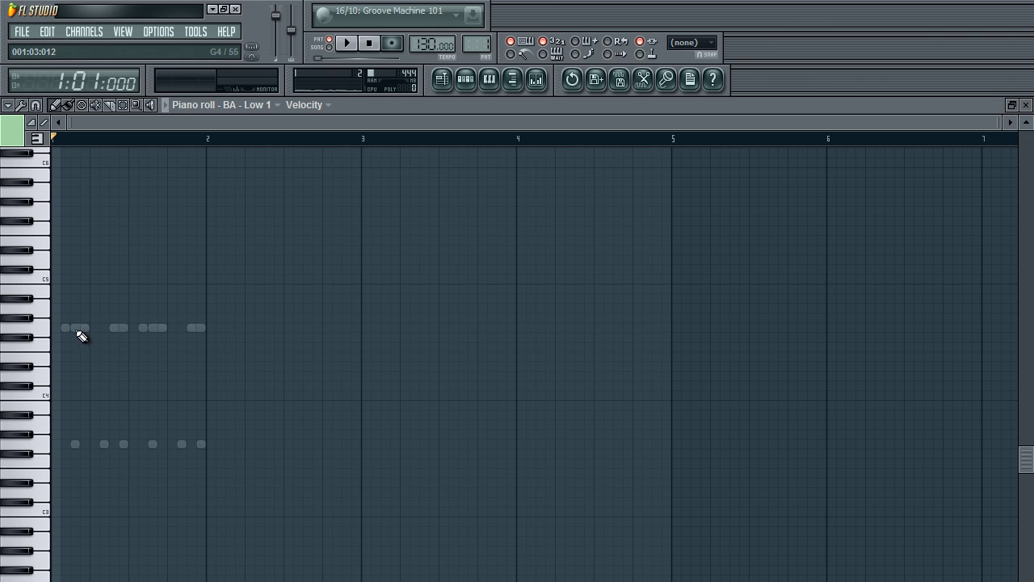
pyautogui.moveTo(76, 328)
pyautogui.mouseDown()
pyautogui.moveTo(77, 445)
pyautogui.moveTo(80, 328)
pyautogui.mouseUp()
pyautogui.click(117, 327)
pyautogui.press('space')
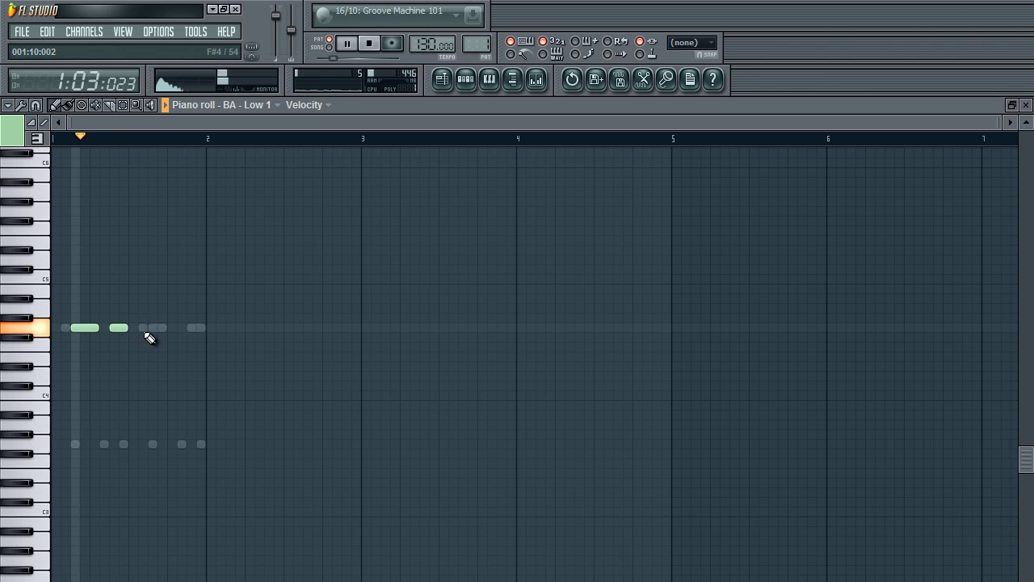
pyautogui.click(147, 328)
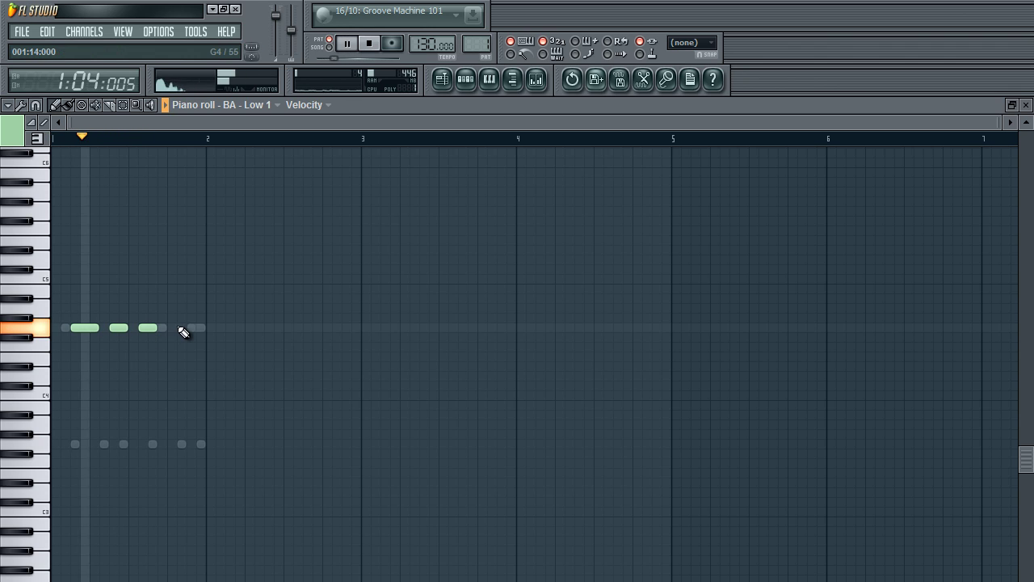
pyautogui.click(184, 328)
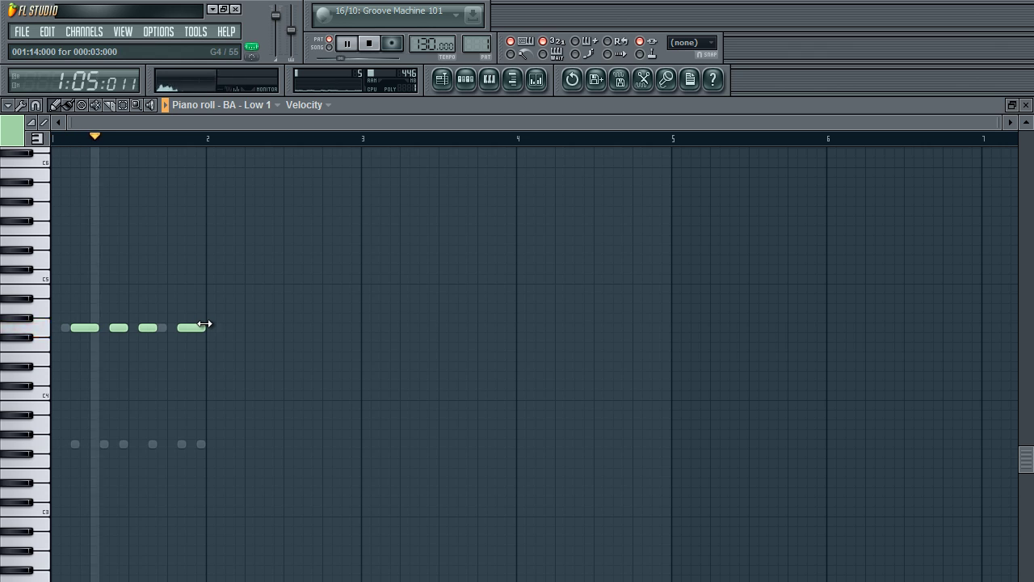
# Fill the VEC3 Bassdrums kick on every 4 steps and audition the low bass against it.
pyautogui.click(466, 79)
pyautogui.press('space')
pyautogui.rightClick(274, 176)
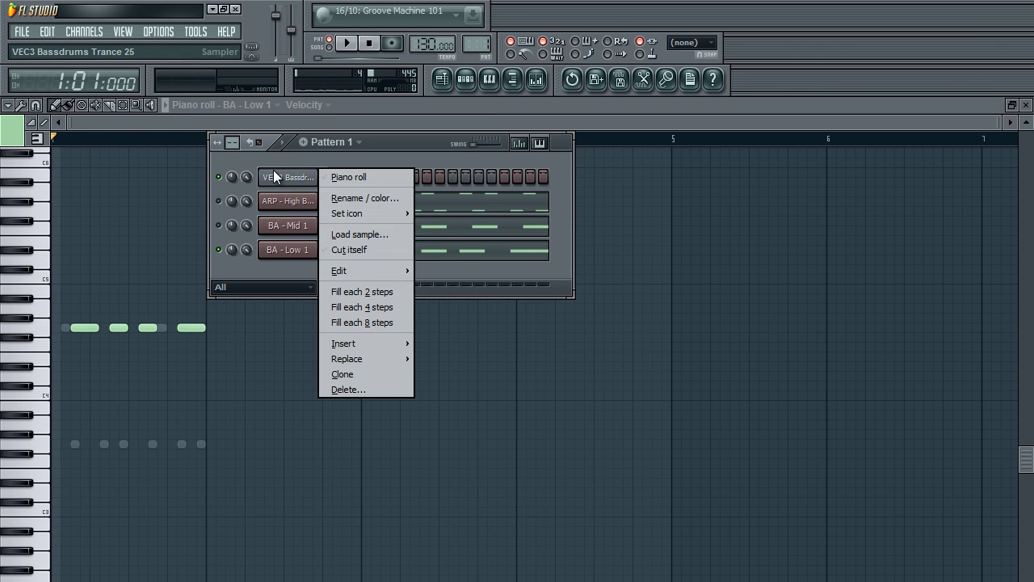
pyautogui.click(348, 307)
pyautogui.press('space')
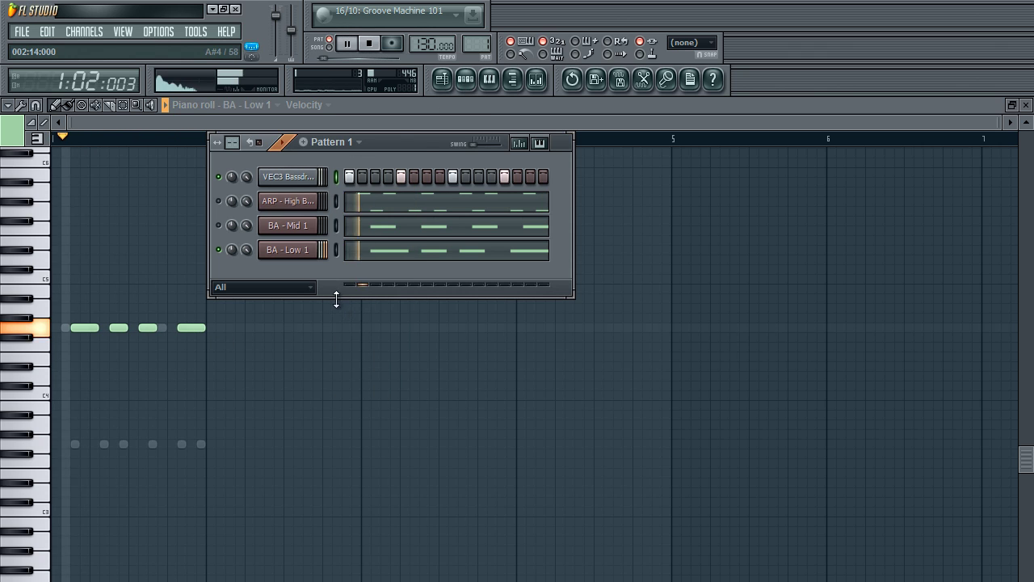
pyautogui.press('space')
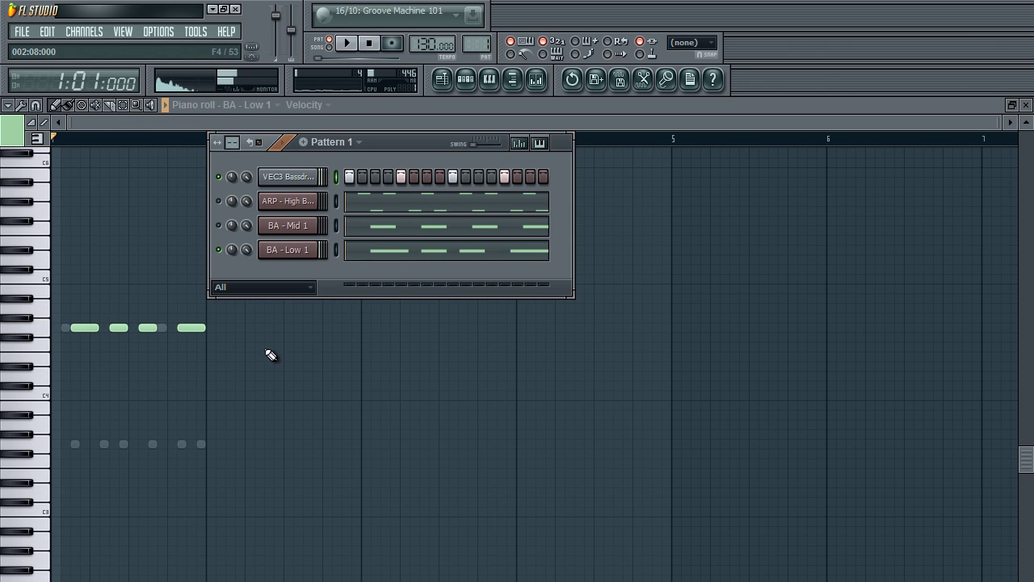
pyautogui.press('space')
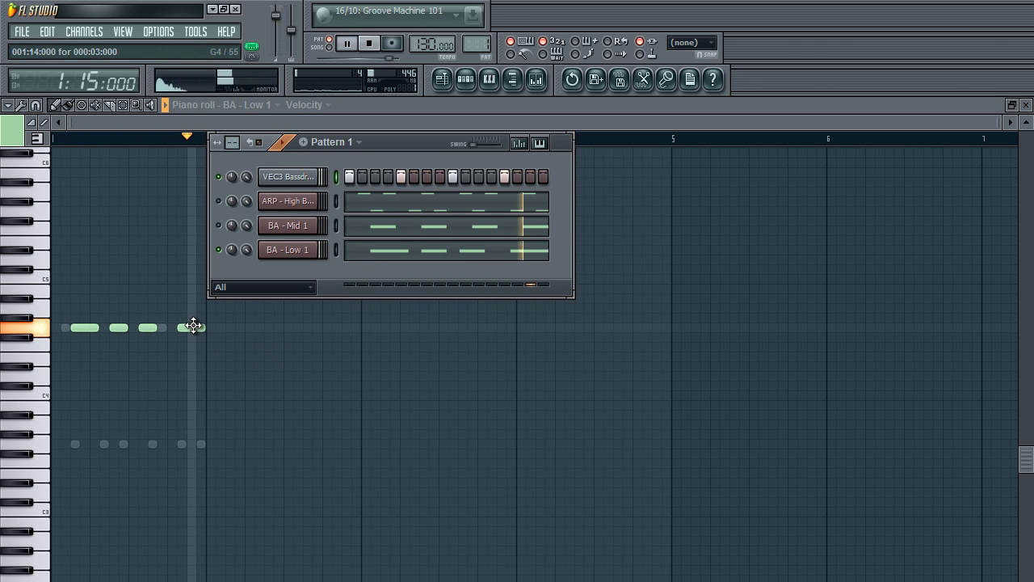
# Shorten the last BA - Low 1 note to two steps starting on step 15 and check it in the step sequencer.
pyautogui.press('space')
pyautogui.click(199, 326)
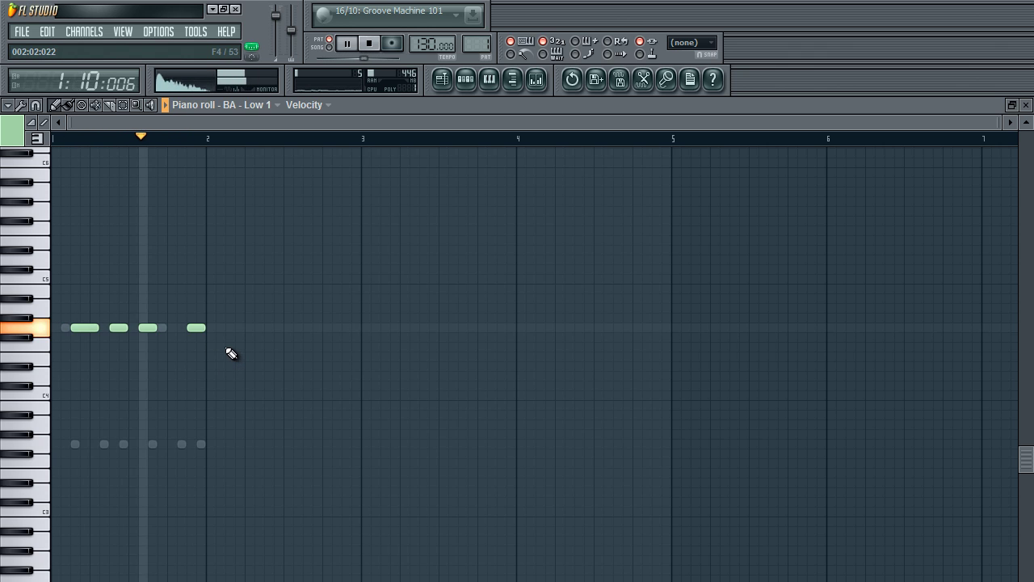
pyautogui.click(467, 78)
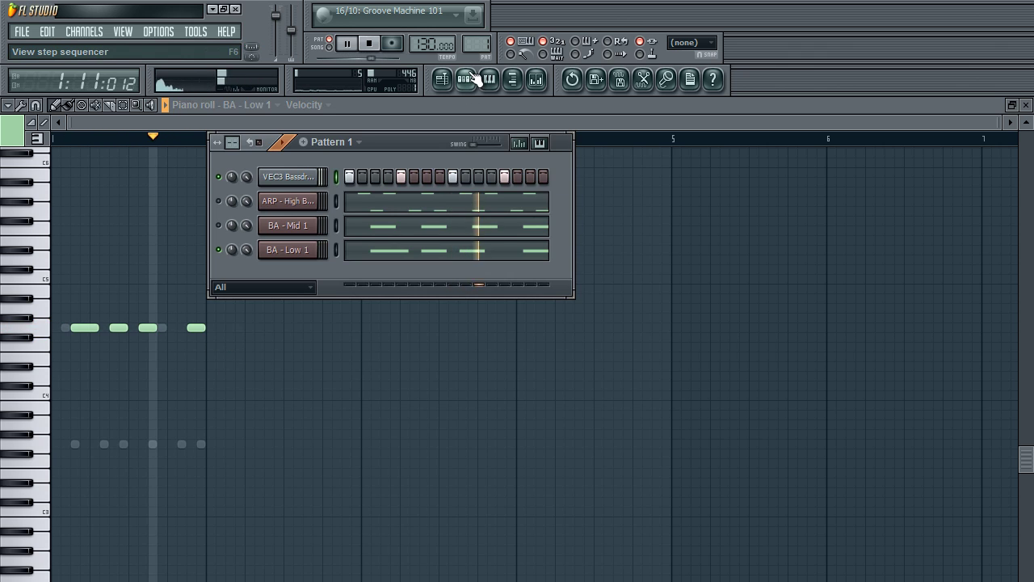
pyautogui.press('space')
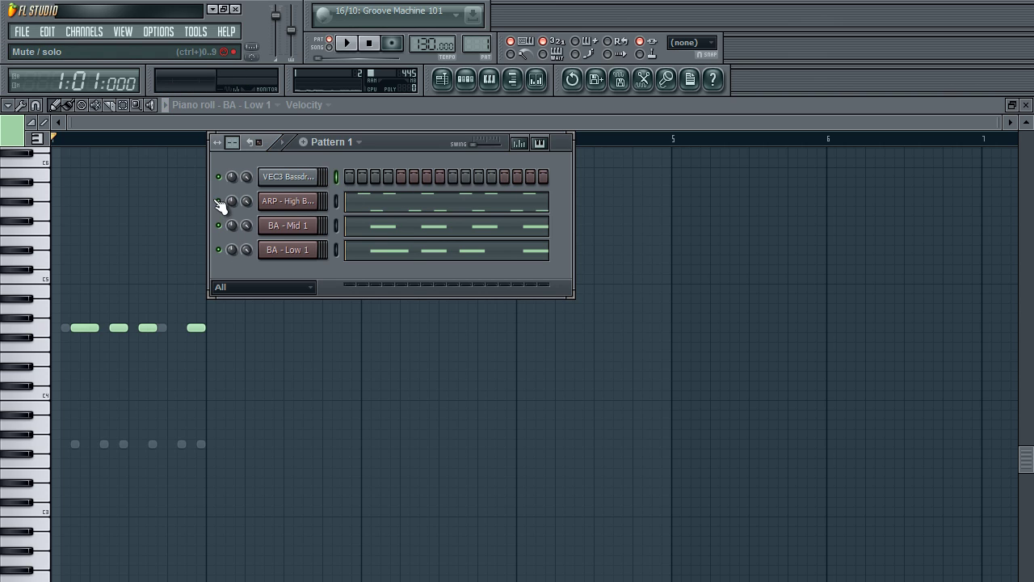
# Audition all three bass channels with the VEC3 Bassdrums kick filled on every 4 steps, and clear the kick steps.
pyautogui.rightClick(307, 176)
pyautogui.click(342, 302)
pyautogui.press('space')
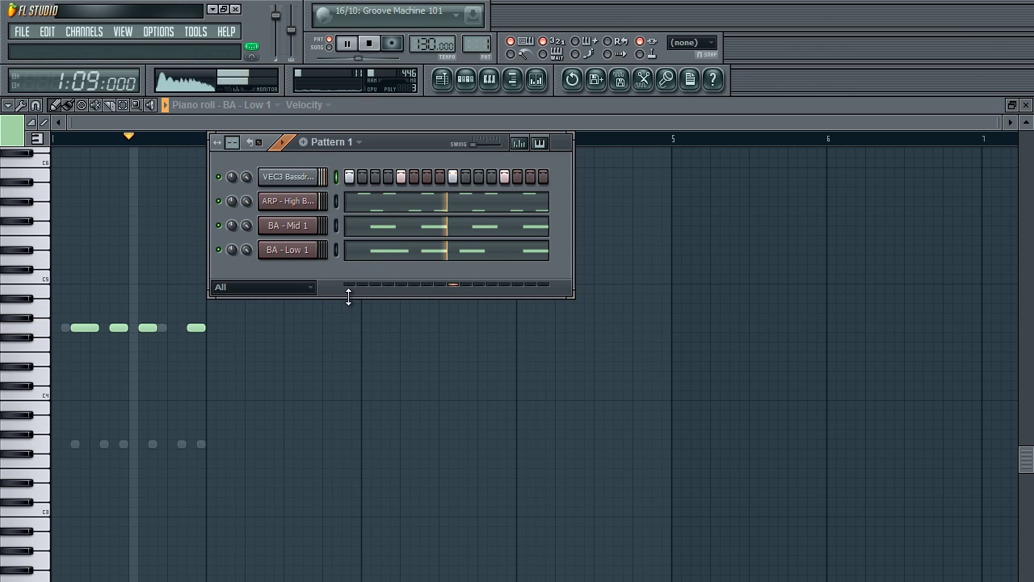
pyautogui.click(377, 47)
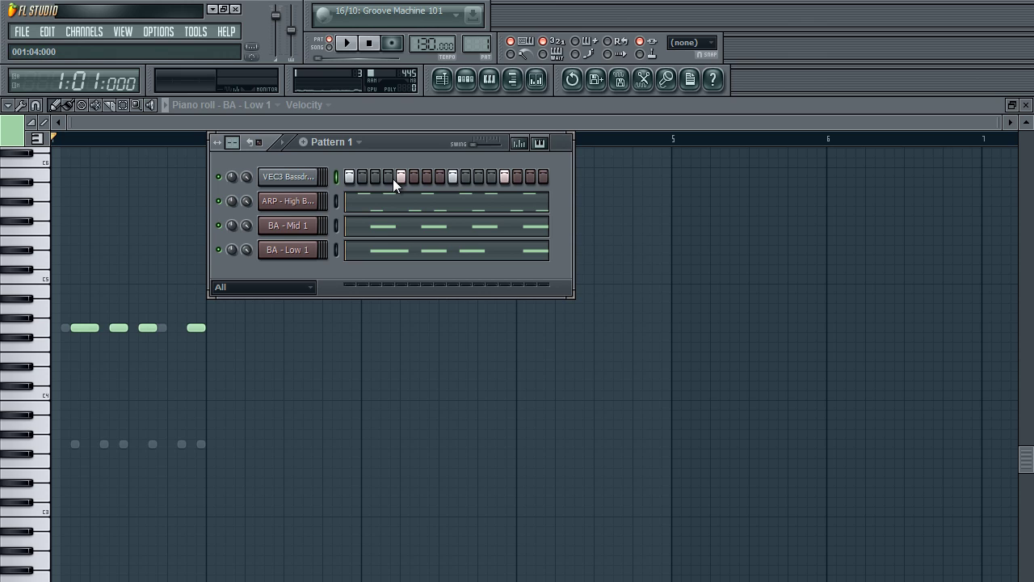
pyautogui.moveTo(350, 178); pyautogui.dragTo(539, 175)
# Solo the VEC3 Bassdrums mixer track and open its Fruity Parametric EQ 2 over the mixer.
pyautogui.click(537, 83)
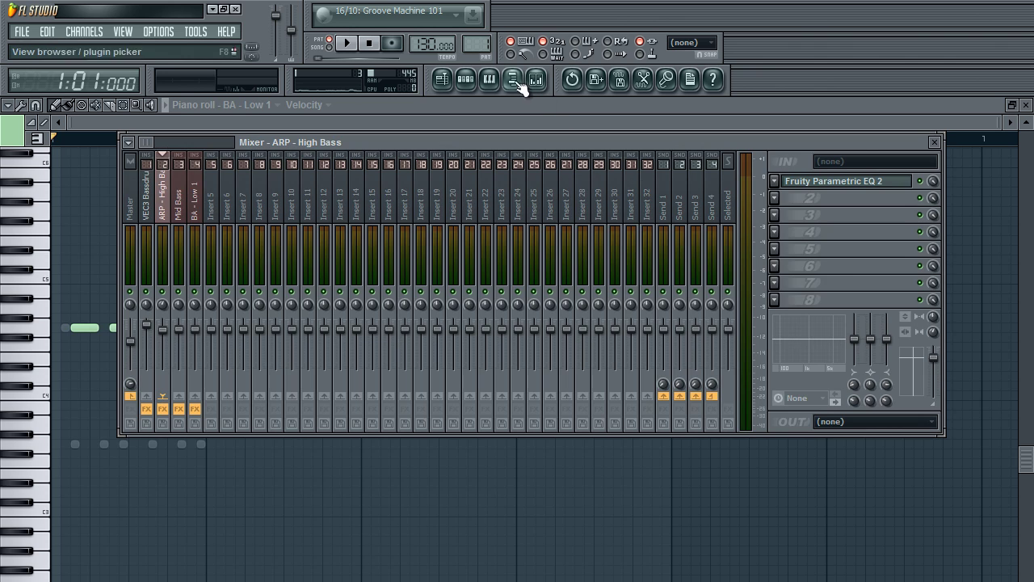
pyautogui.click(156, 200)
pyautogui.click(840, 182)
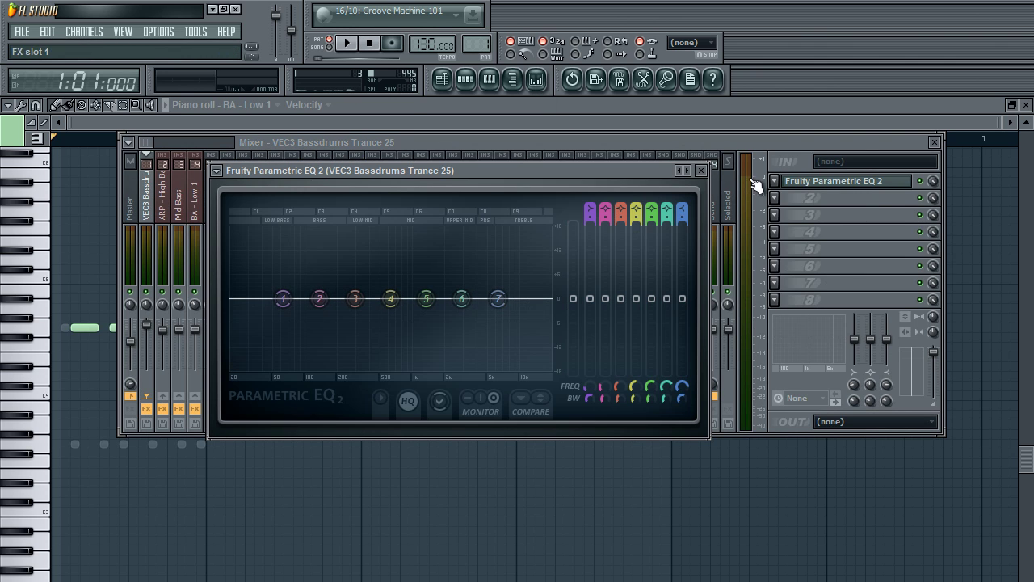
pyautogui.moveTo(349, 168); pyautogui.dragTo(316, 212)
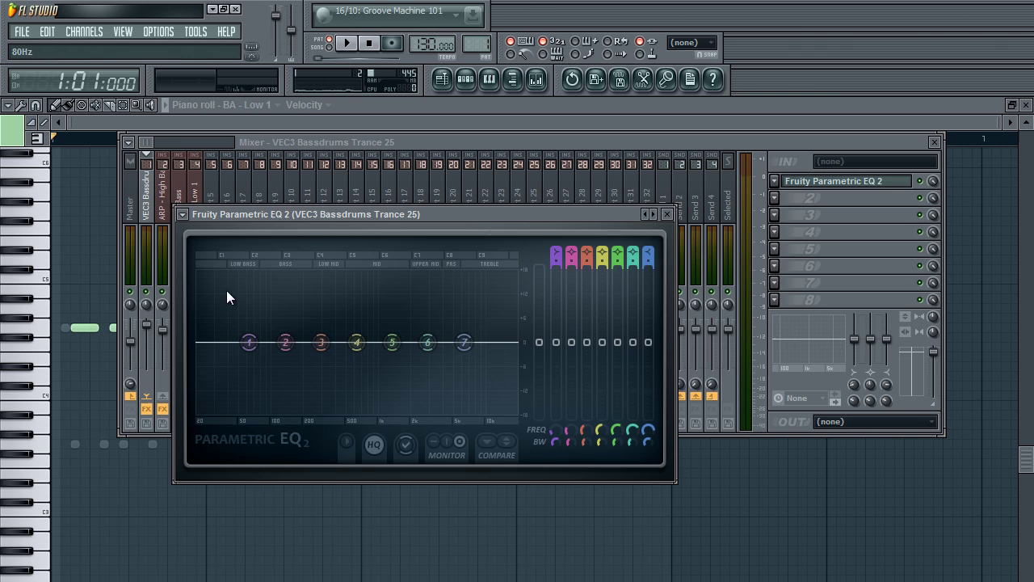
pyautogui.rightClick(147, 293)
pyautogui.click(823, 184)
pyautogui.click(825, 184)
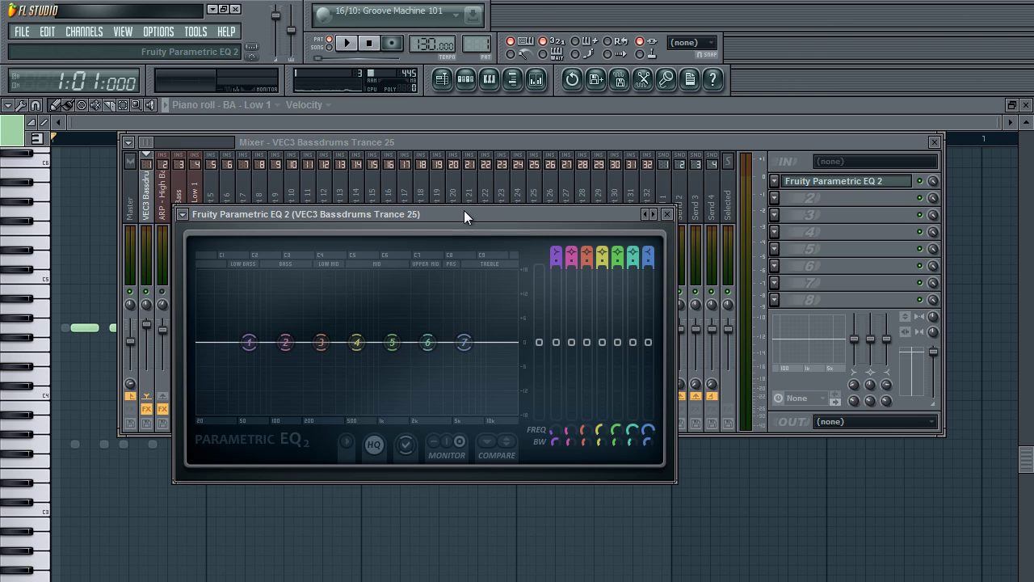
pyautogui.moveTo(464, 210); pyautogui.dragTo(525, 304)
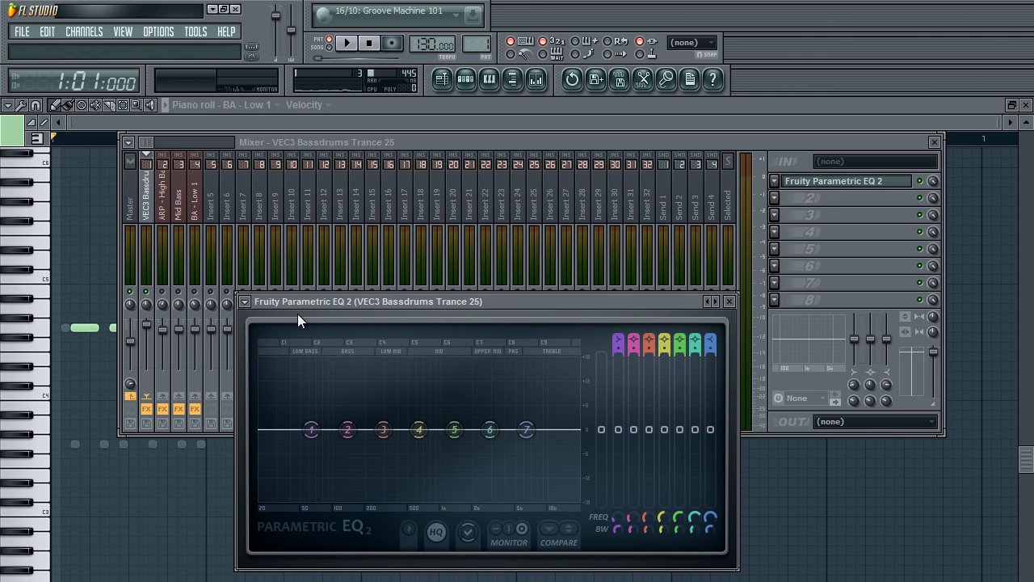
pyautogui.moveTo(284, 301); pyautogui.dragTo(199, 184)
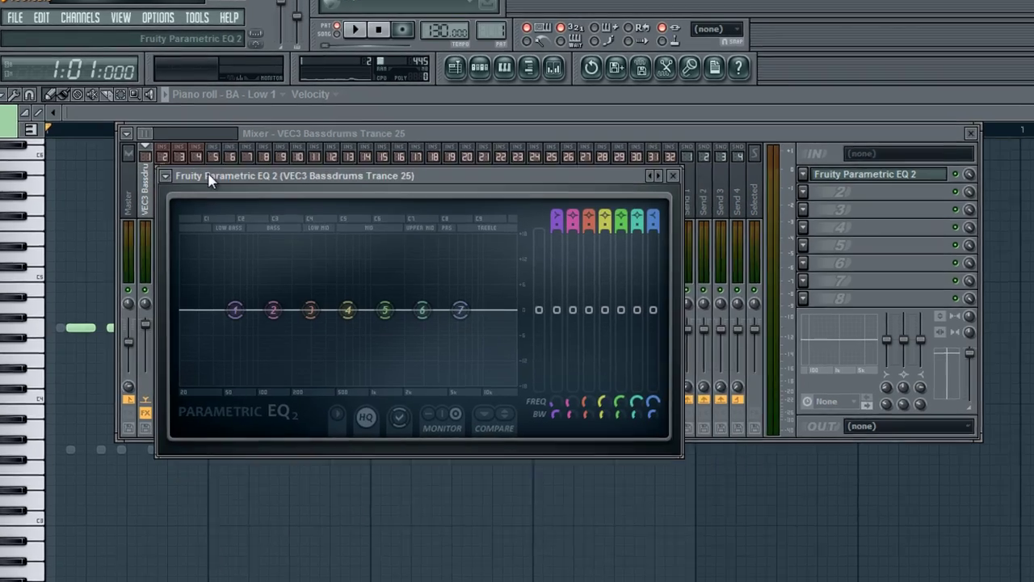
pyautogui.moveTo(208, 146); pyautogui.dragTo(176, 146)
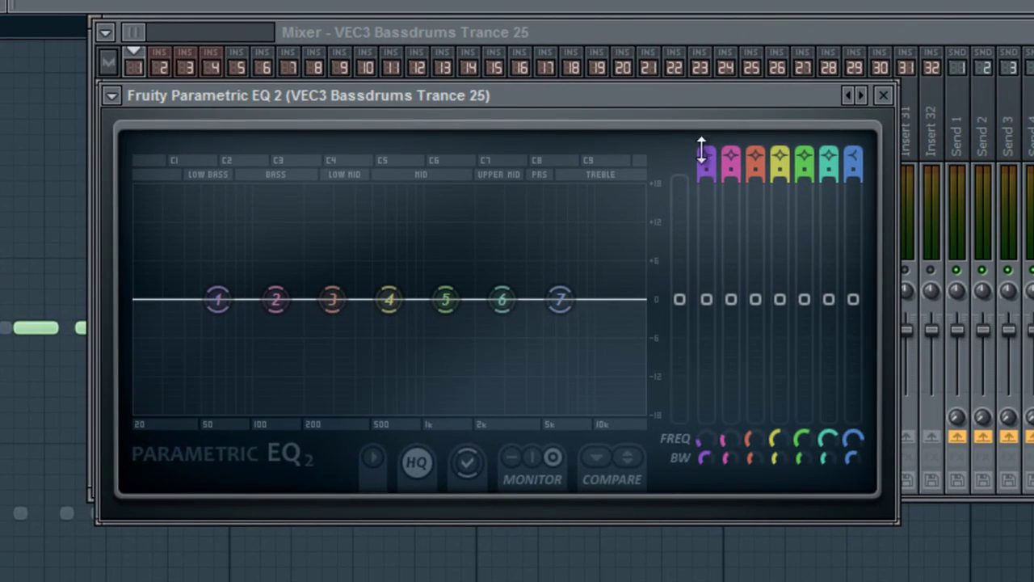
# Turn band 1 of the kick's EQ into a high-pass filter with its cutoff at 50 Hz.
pyautogui.moveTo(585, 191); pyautogui.dragTo(589, 198)
pyautogui.moveTo(706, 161); pyautogui.dragTo(704, 258)
pyautogui.moveTo(218, 299)
pyautogui.mouseDown()
pyautogui.moveTo(261, 309)
pyautogui.moveTo(212, 311)
pyautogui.mouseUp()
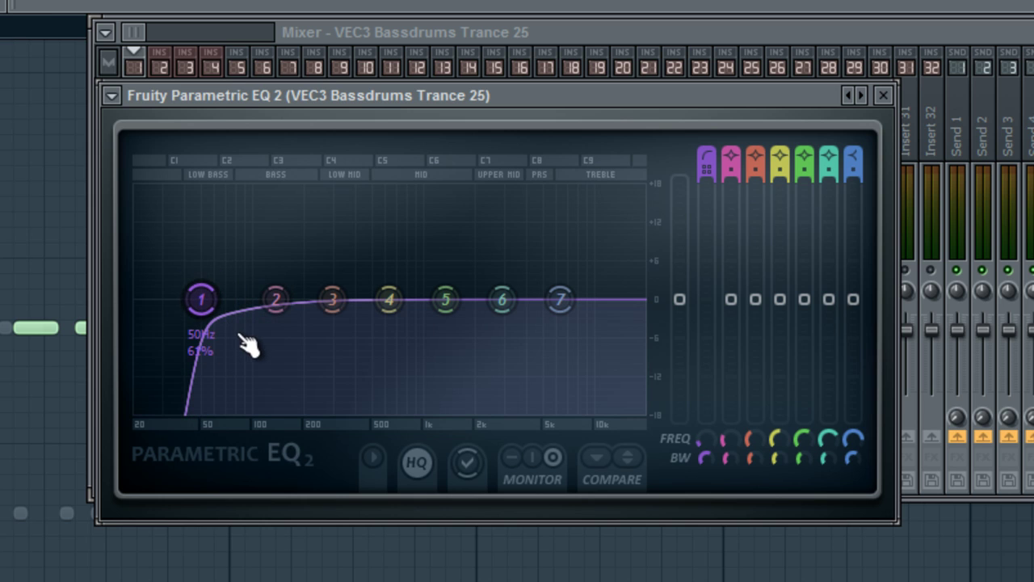
# Fill the VEC3 Bassdrums kick on every 4 steps and play it with its EQ window in front.
pyautogui.press('F6')
pyautogui.rightClick(404, 87)
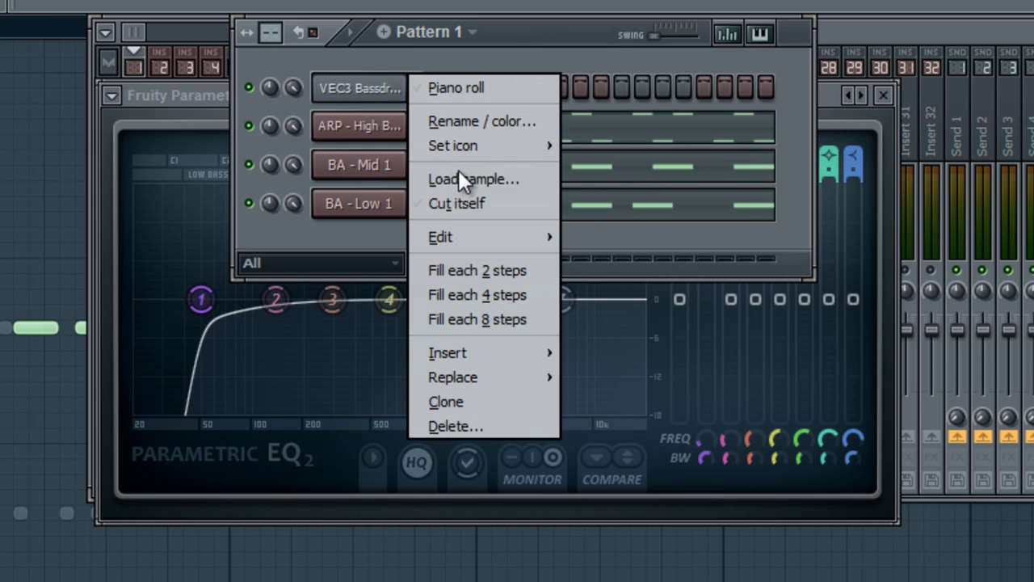
pyautogui.click(476, 294)
pyautogui.press('space')
pyautogui.click(817, 95)
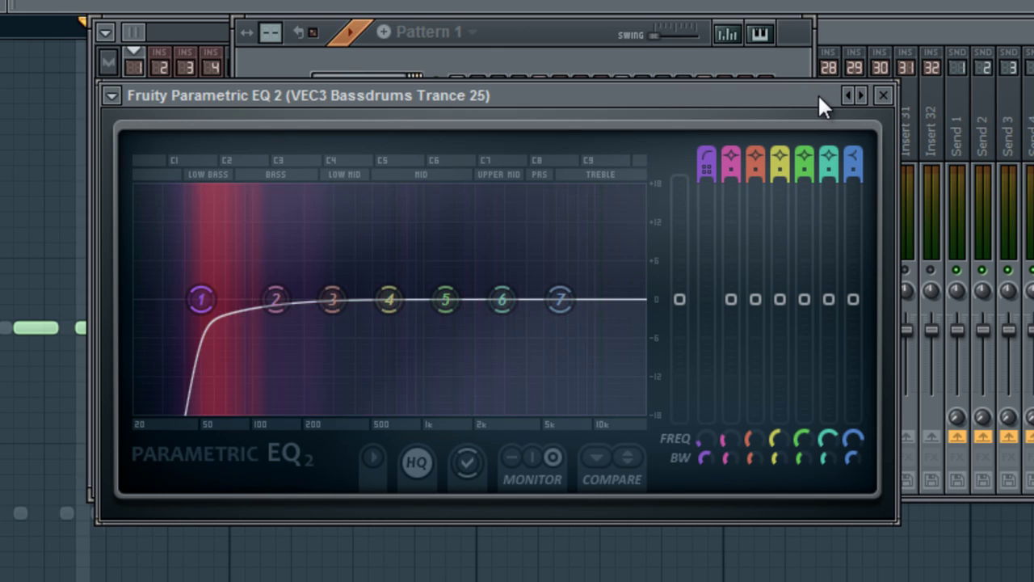
# Slightly boost bands 2 and 3 of the kick's EQ and shift both to lower bass frequencies.
pyautogui.moveTo(283, 304); pyautogui.dragTo(257, 292)
pyautogui.moveTo(342, 305); pyautogui.dragTo(329, 303)
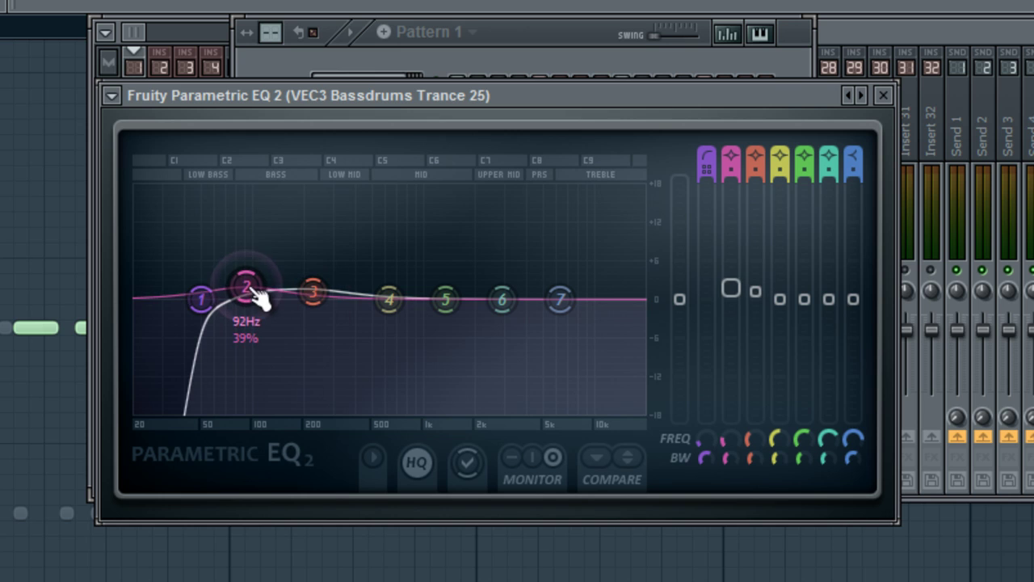
pyautogui.moveTo(261, 296); pyautogui.dragTo(240, 296)
pyautogui.moveTo(311, 302); pyautogui.dragTo(294, 302)
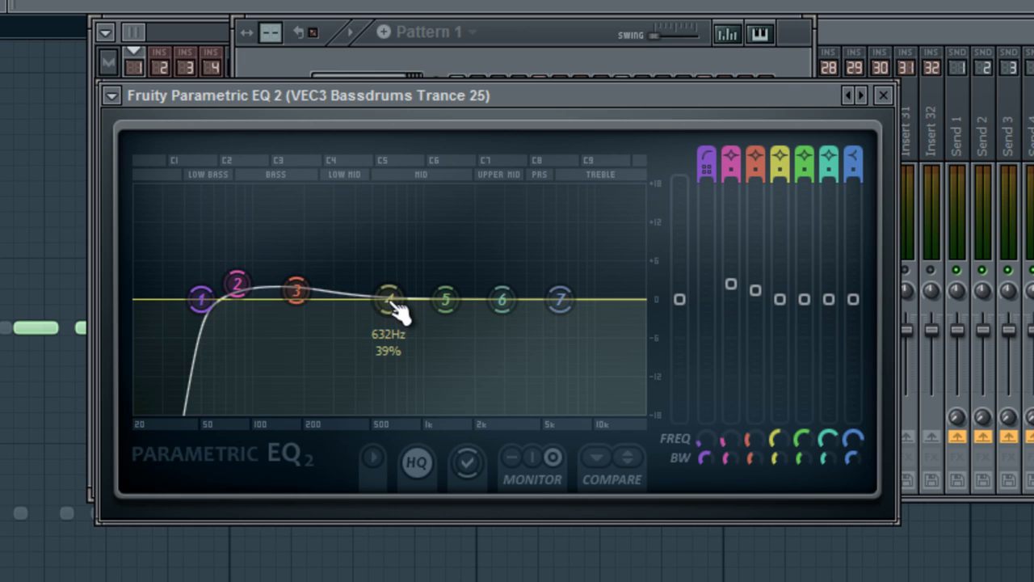
# Cut band 4 of the kick's EQ by about 13 dB around 360 Hz and narrow its bandwidth to a tight notch.
pyautogui.moveTo(393, 303); pyautogui.dragTo(355, 300)
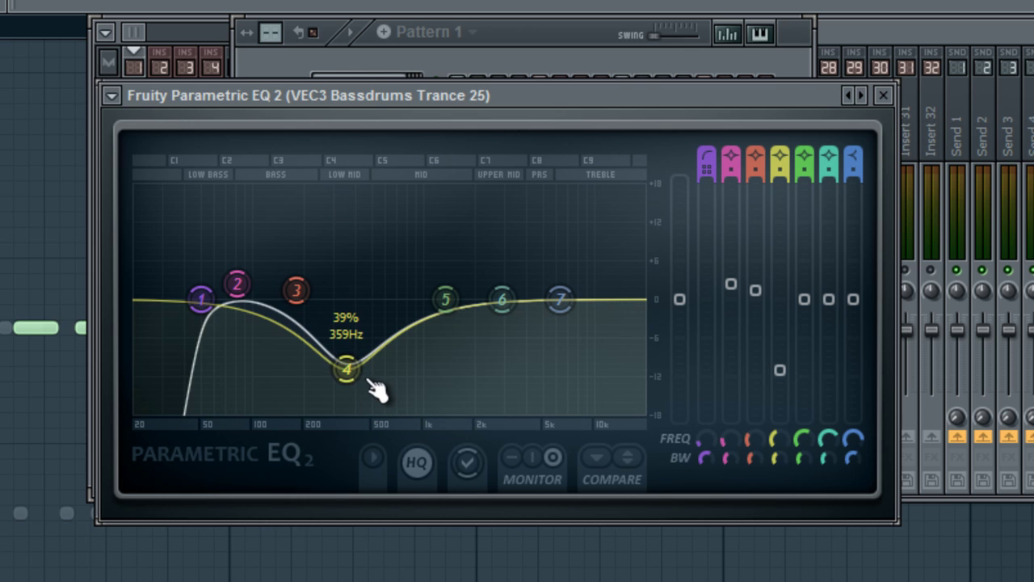
pyautogui.press('space')
pyautogui.moveTo(777, 458); pyautogui.dragTo(784, 572)
pyautogui.moveTo(344, 365); pyautogui.dragTo(362, 389)
pyautogui.press('space')
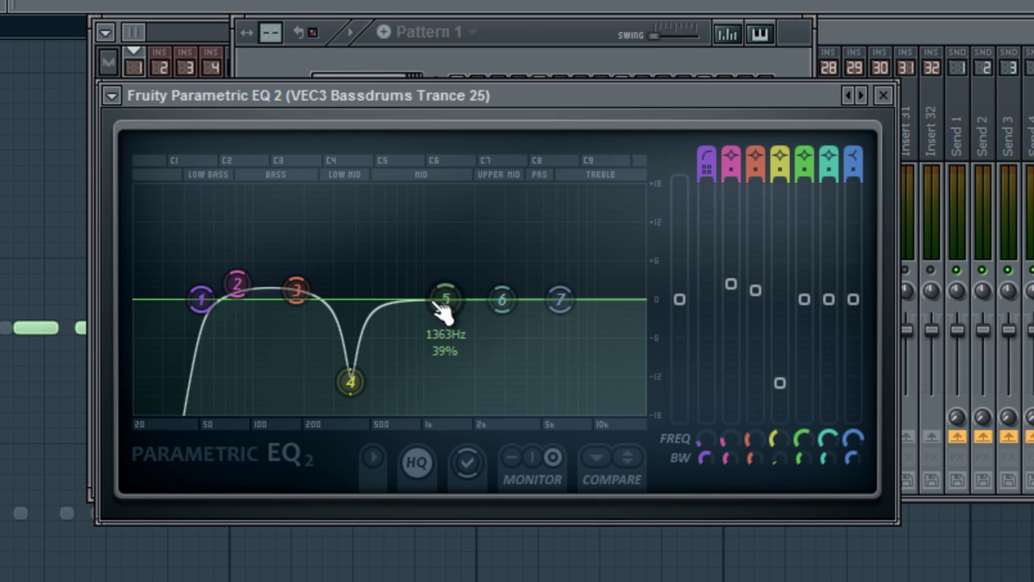
# Slightly boost bands 5 and 6 of the kick's EQ at lower frequencies and close the EQ.
pyautogui.moveTo(437, 300); pyautogui.dragTo(415, 294)
pyautogui.moveTo(526, 307); pyautogui.dragTo(502, 295)
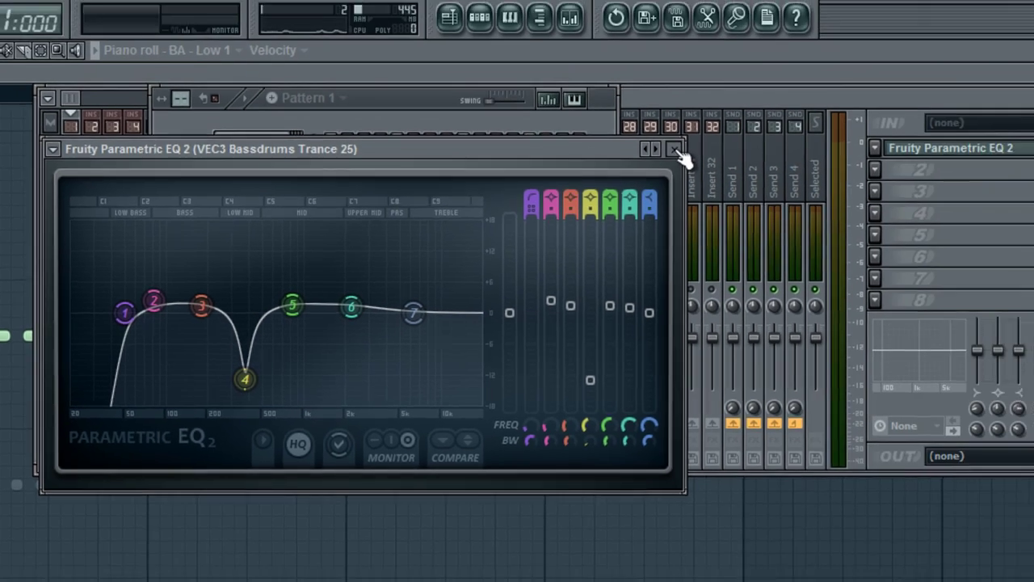
pyautogui.click(882, 94)
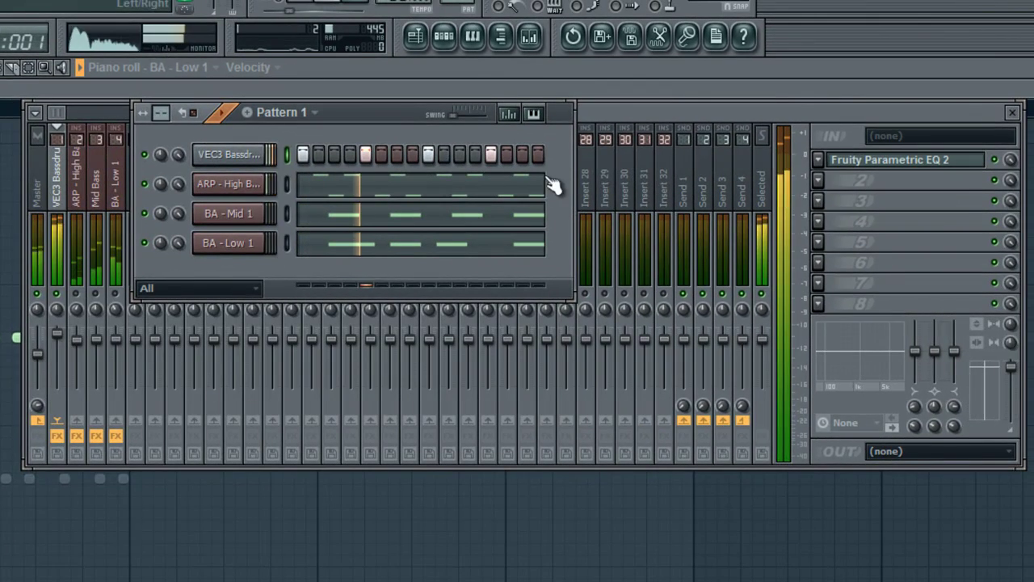
# Adjust the kick's mixer level during playback and replay the pattern with the ARP - High Bass track selected.
pyautogui.click(69, 341)
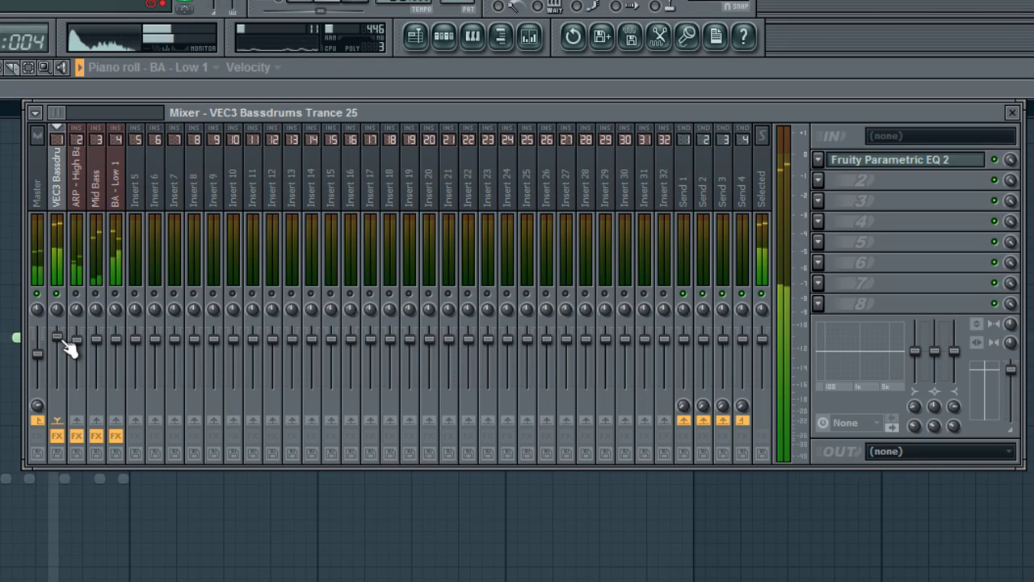
pyautogui.press('space')
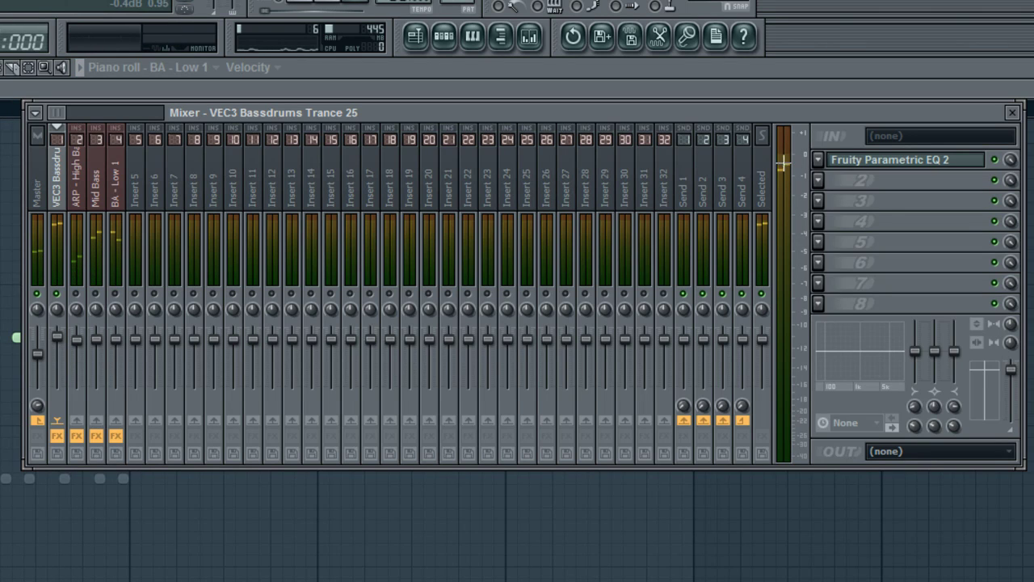
pyautogui.click(78, 193)
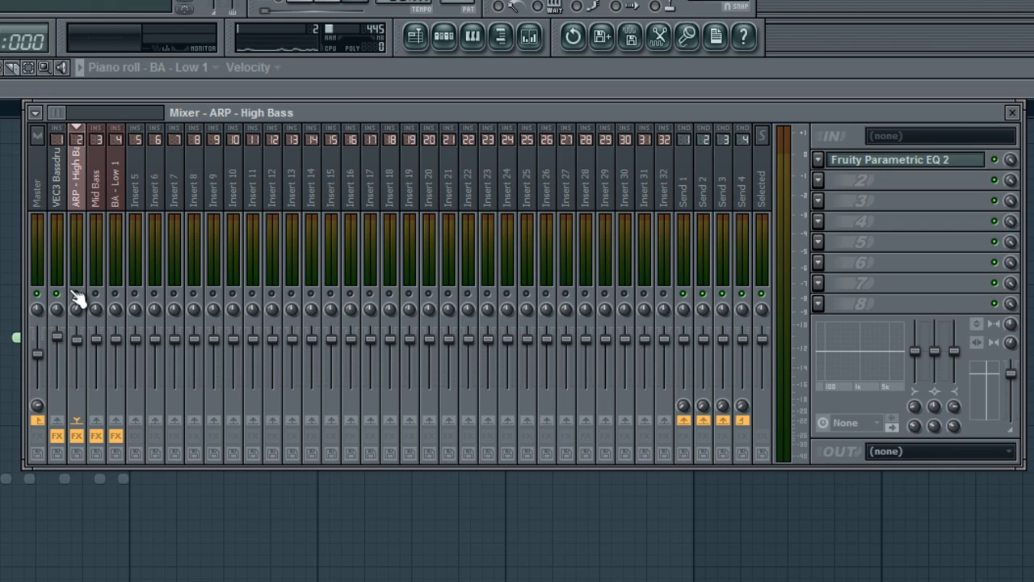
pyautogui.press('space')
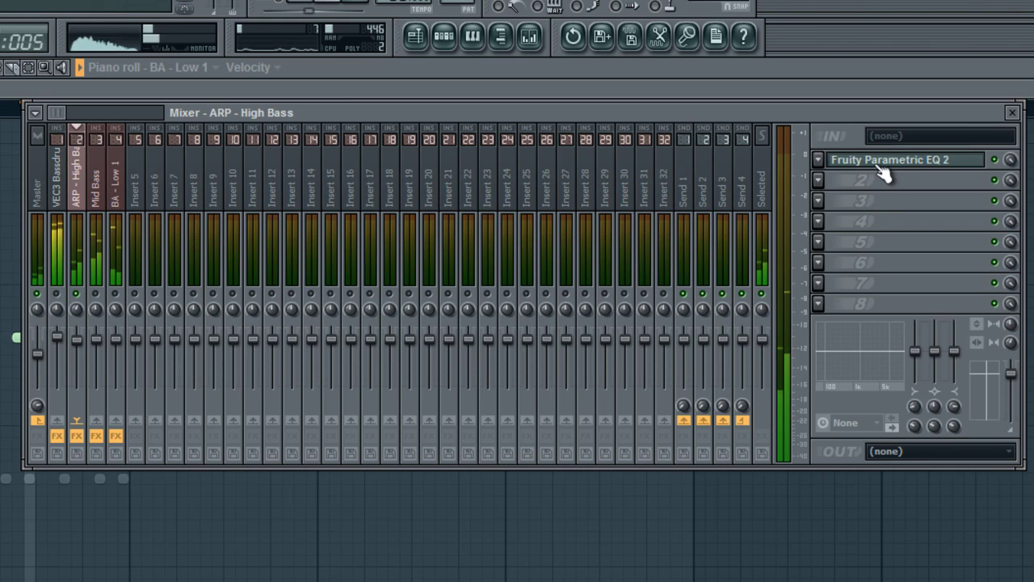
# Turn band 1 of the ARP - High Bass EQ into a steep high-pass with its cutoff just above band 3.
pyautogui.click(877, 161)
pyautogui.moveTo(363, 241); pyautogui.dragTo(363, 247)
pyautogui.moveTo(7, 352); pyautogui.dragTo(112, 375)
pyautogui.press('space')
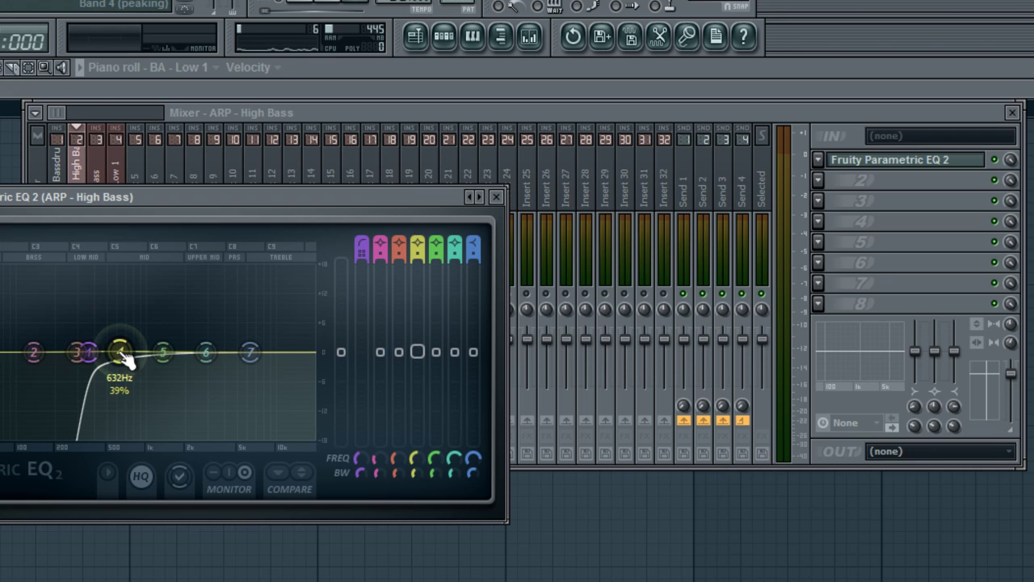
# Slightly boost bands 4 to 7 of the ARP - High Bass EQ at lower frequencies and close the EQ.
pyautogui.moveTo(121, 352); pyautogui.dragTo(198, 348)
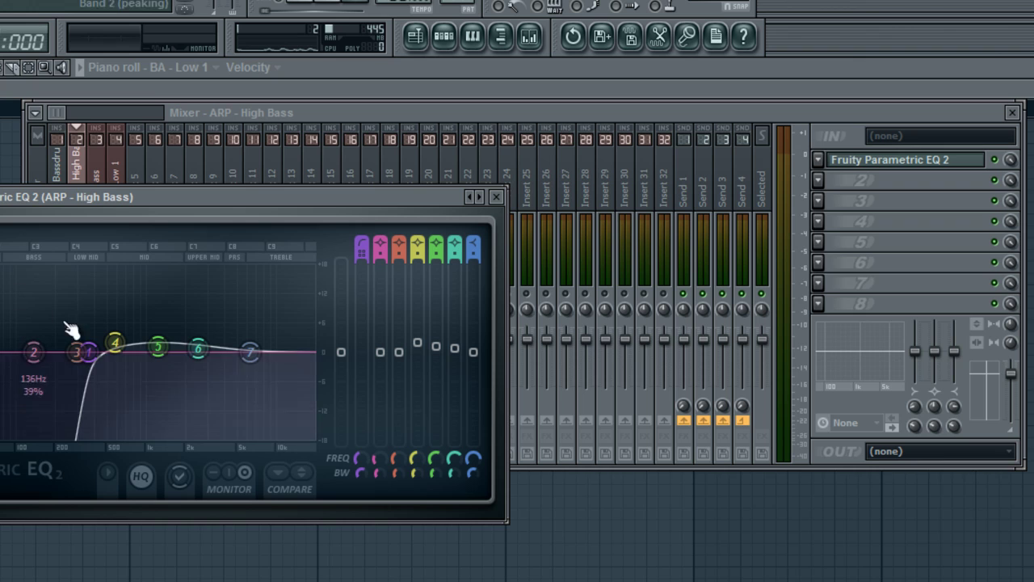
pyautogui.moveTo(251, 352); pyautogui.dragTo(234, 347)
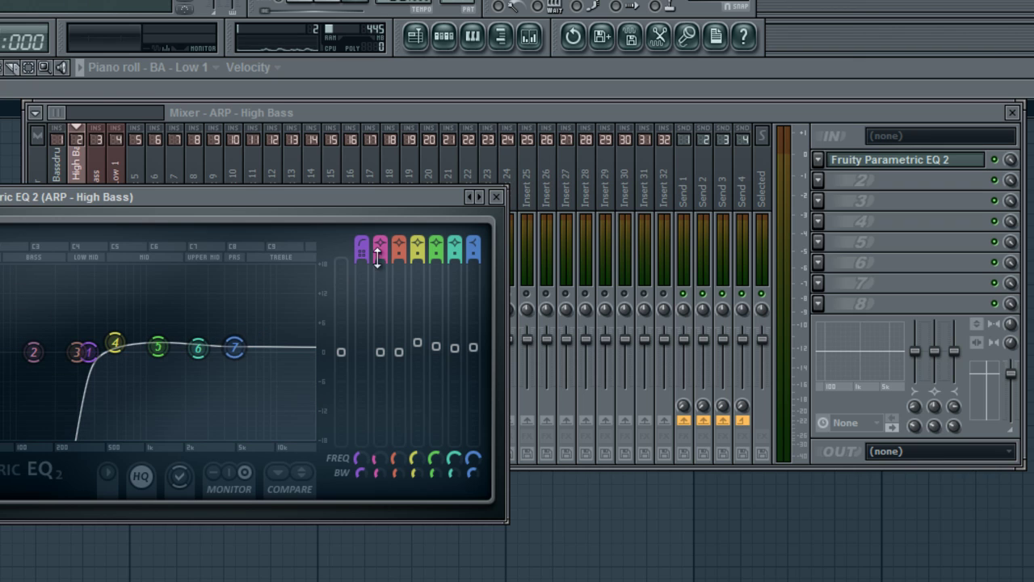
pyautogui.click(495, 199)
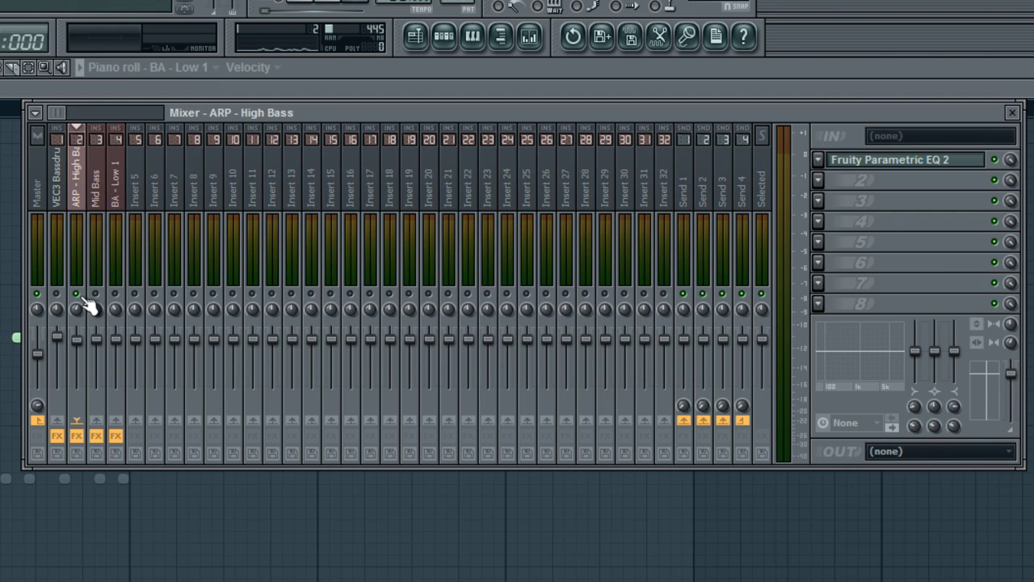
# Turn band 1 of the Mid Bass EQ into a steep high-pass at about 111 Hz and slightly boost bands 2 to 4.
pyautogui.click(97, 189)
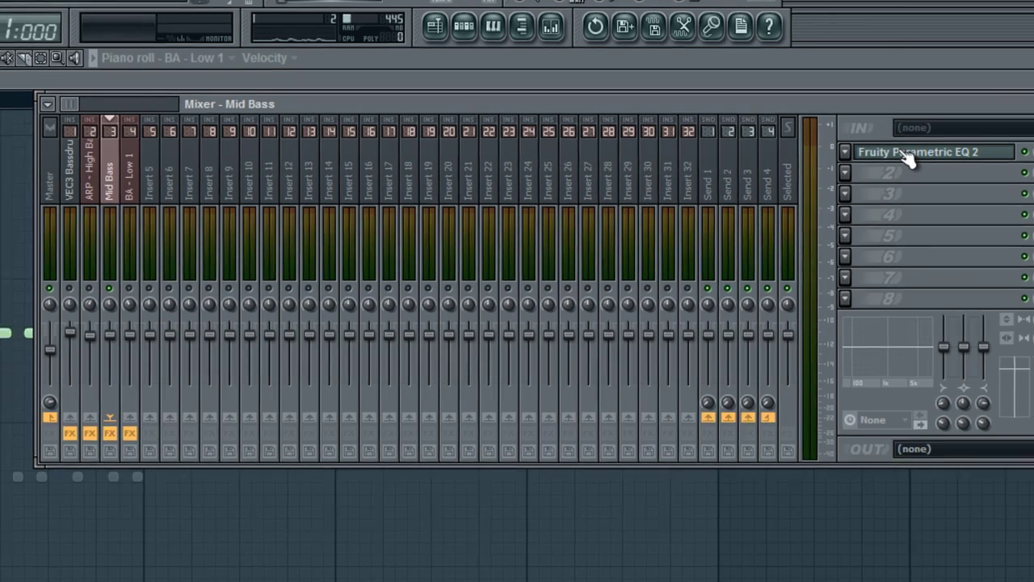
pyautogui.click(874, 159)
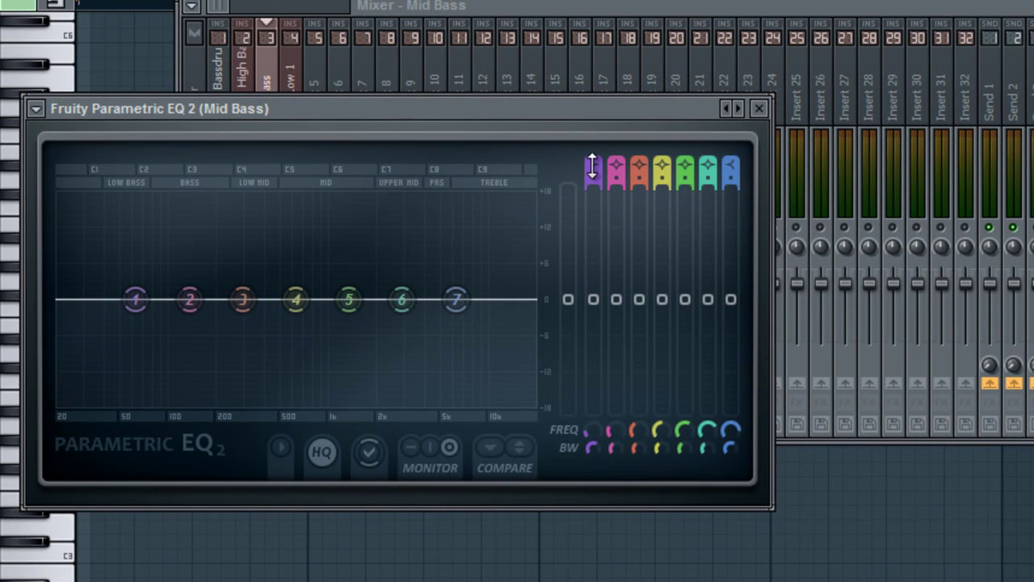
pyautogui.moveTo(593, 166); pyautogui.dragTo(596, 185)
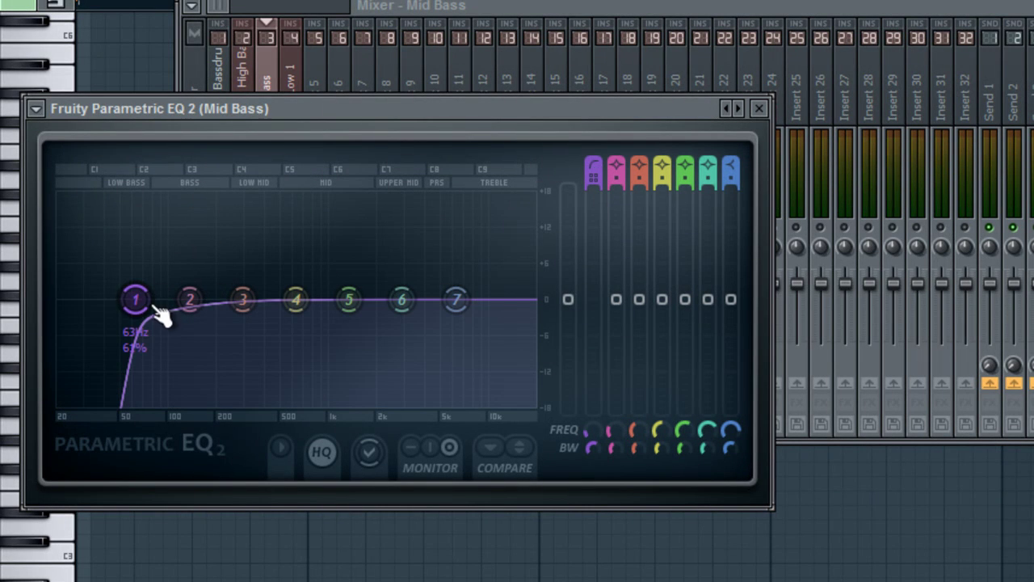
pyautogui.moveTo(150, 311); pyautogui.dragTo(169, 312)
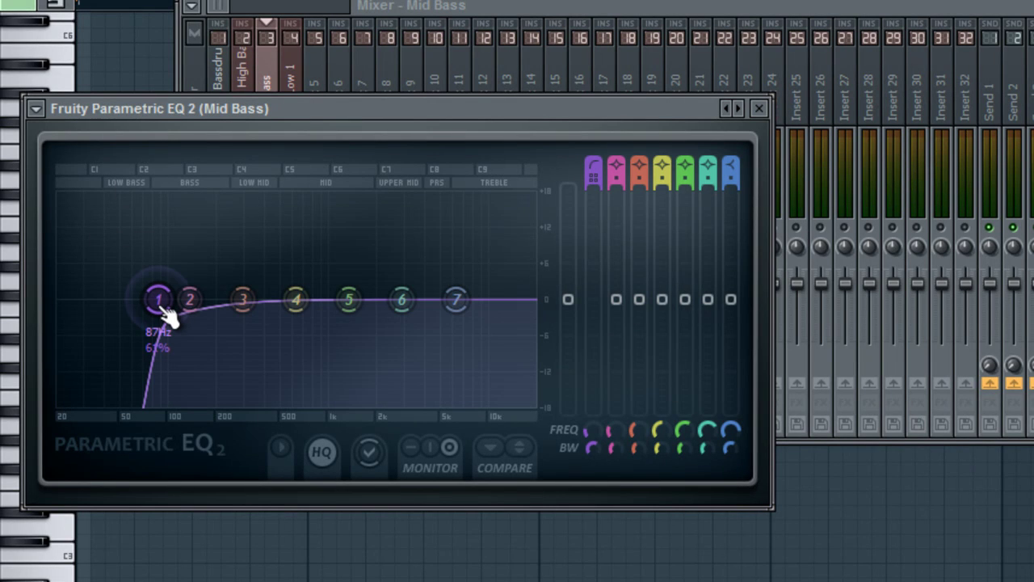
pyautogui.moveTo(165, 307)
pyautogui.mouseDown()
pyautogui.moveTo(179, 311)
pyautogui.moveTo(189, 288)
pyautogui.moveTo(168, 298)
pyautogui.moveTo(173, 320)
pyautogui.mouseUp()
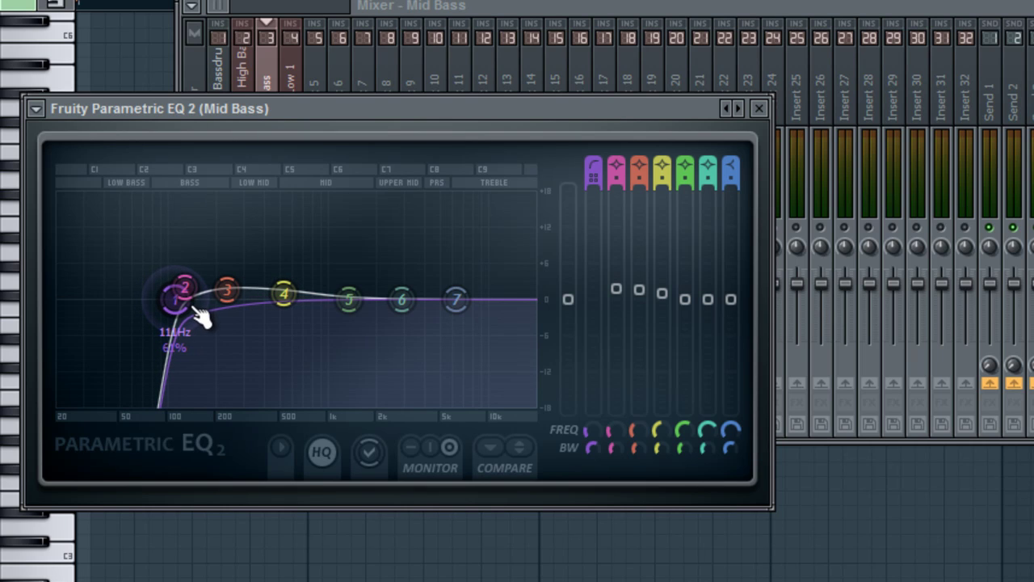
# Slightly boost band 5 of the Mid Bass EQ, cut bands 6 and 7 at higher frequencies, and close the EQ.
pyautogui.moveTo(352, 301); pyautogui.dragTo(347, 296)
pyautogui.moveTo(409, 306); pyautogui.dragTo(437, 345)
pyautogui.moveTo(463, 309); pyautogui.dragTo(472, 365)
pyautogui.moveTo(439, 323); pyautogui.dragTo(458, 321)
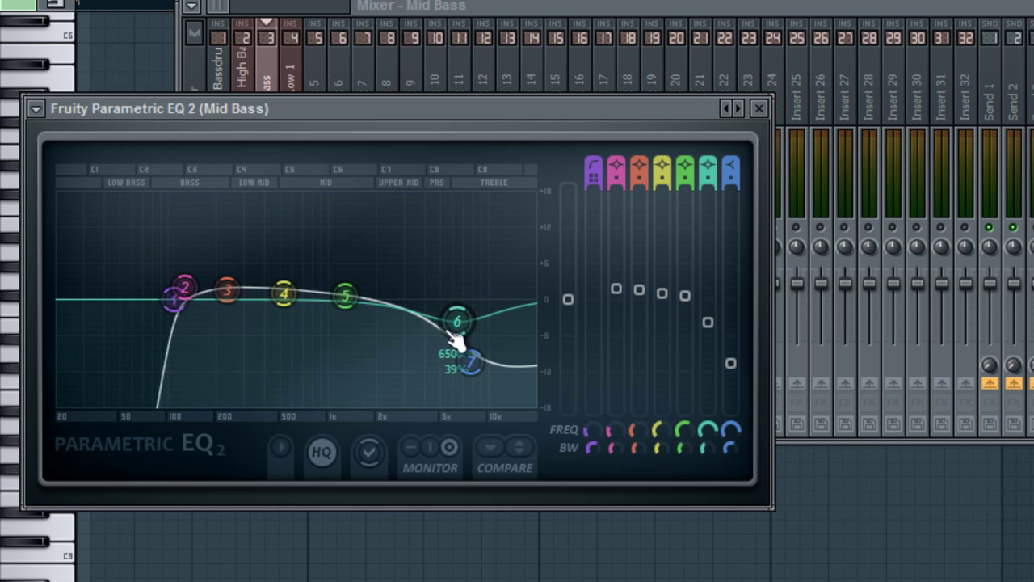
pyautogui.moveTo(470, 337); pyautogui.dragTo(492, 341)
pyautogui.moveTo(483, 350); pyautogui.dragTo(484, 351)
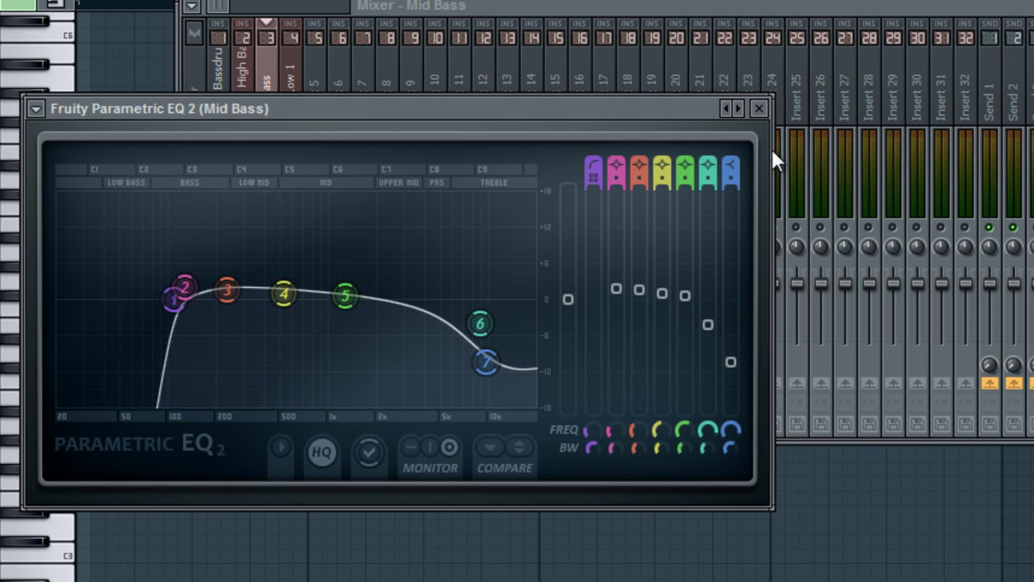
pyautogui.click(760, 108)
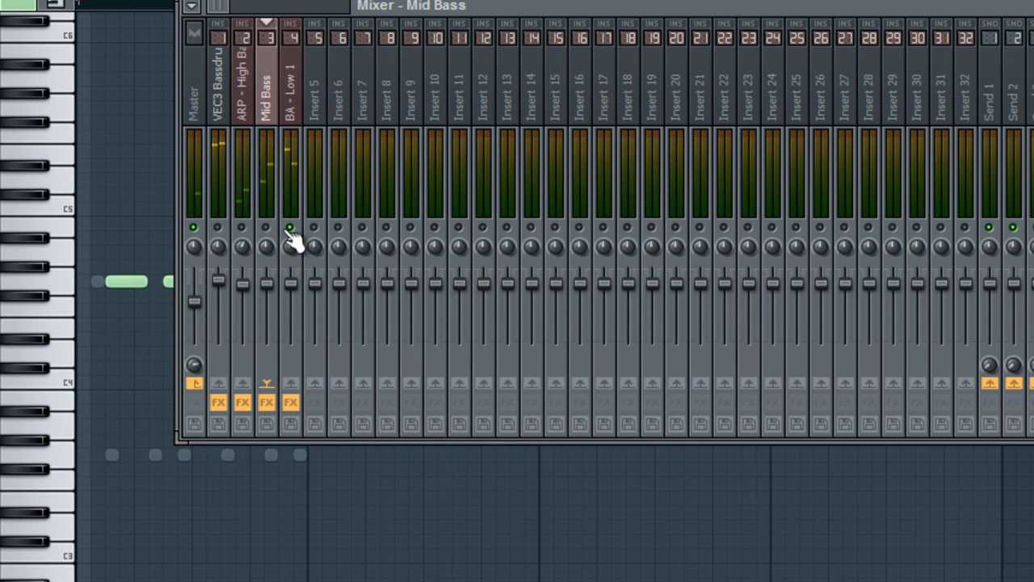
# Turn band 1 of the BA - Low 1 EQ into a steep high-pass and boost band 2 by about 5 dB around 122 Hz.
pyautogui.click(309, 108)
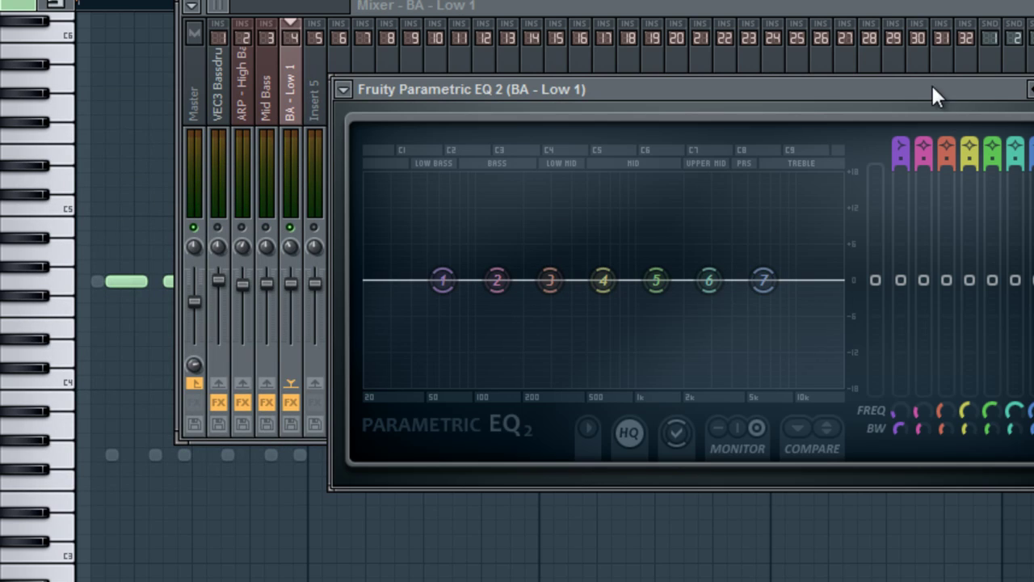
pyautogui.moveTo(931, 87); pyautogui.dragTo(828, 59)
pyautogui.moveTo(796, 118); pyautogui.dragTo(797, 145)
pyautogui.moveTo(341, 249); pyautogui.dragTo(395, 230)
pyautogui.press('space')
pyautogui.press('space')
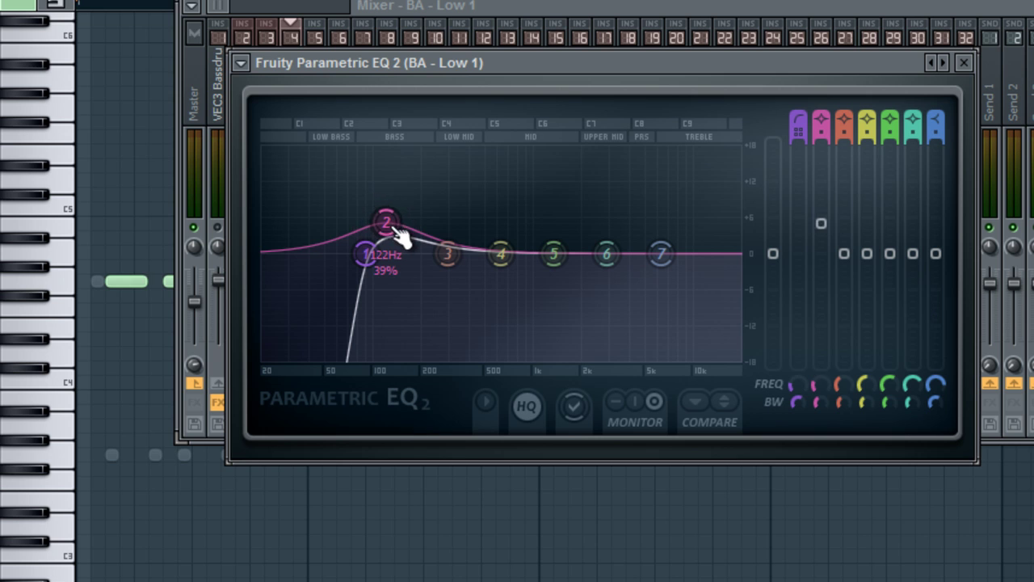
# During playback, slightly boost bands 3 and 4 of the BA - Low 1 EQ at lower frequencies and cut bands 5 to 7.
pyautogui.press('space')
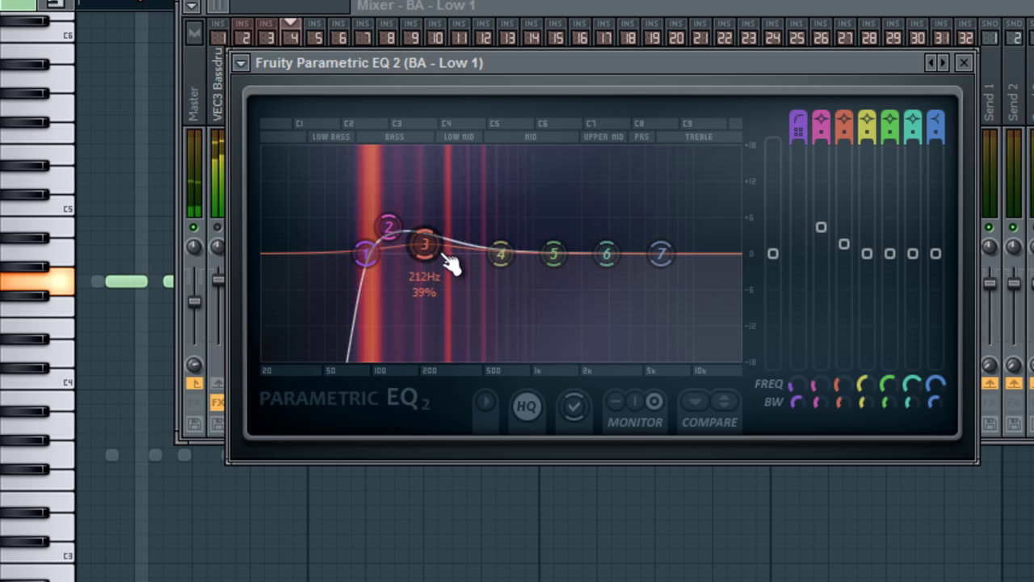
pyautogui.moveTo(498, 254); pyautogui.dragTo(449, 255)
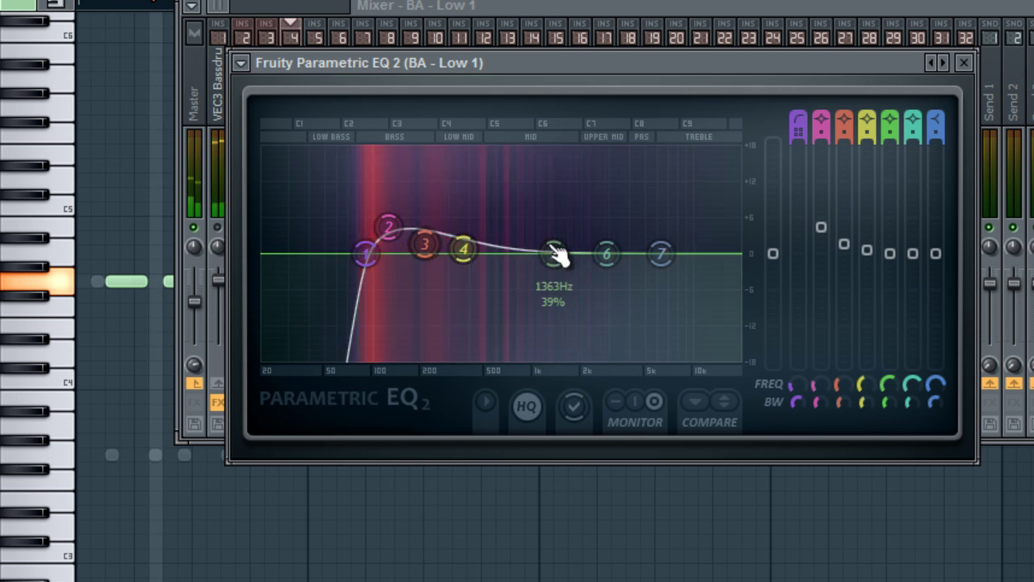
pyautogui.moveTo(556, 258); pyautogui.dragTo(606, 293)
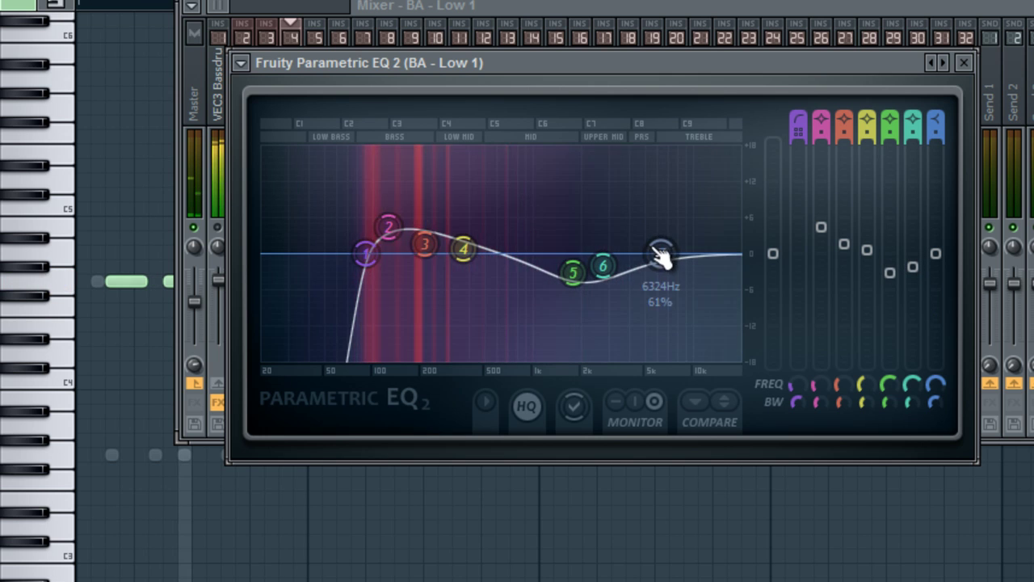
pyautogui.moveTo(657, 261); pyautogui.dragTo(627, 280)
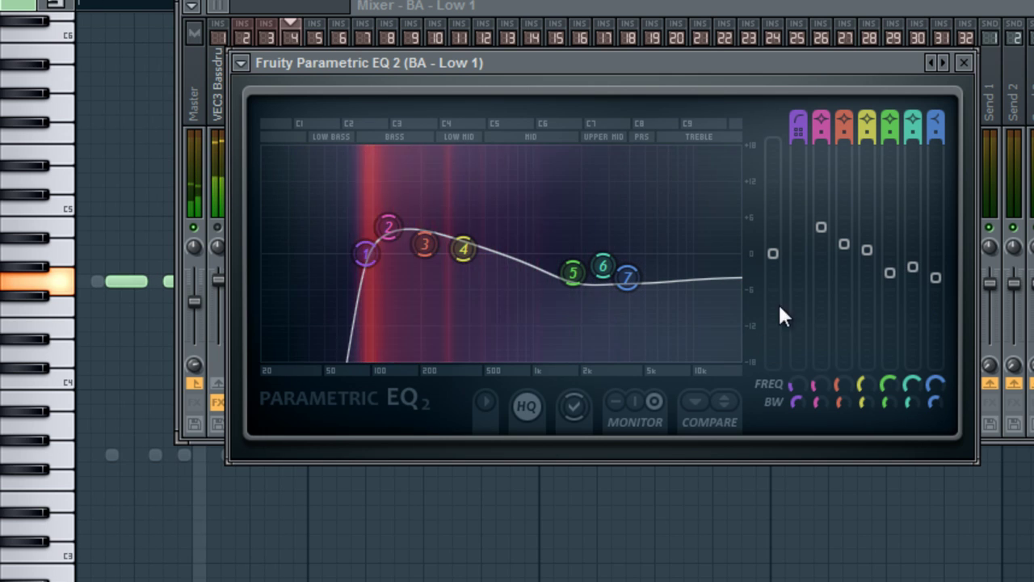
pyautogui.click(965, 63)
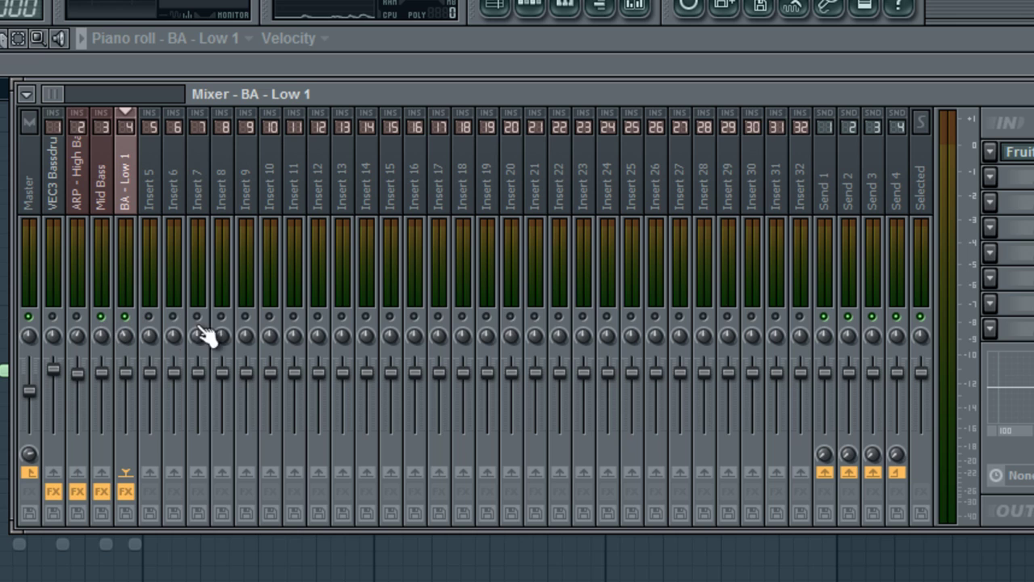
# Review the EQ curve of the Mid Bass track.
pyautogui.press('Left')
pyautogui.click(984, 208)
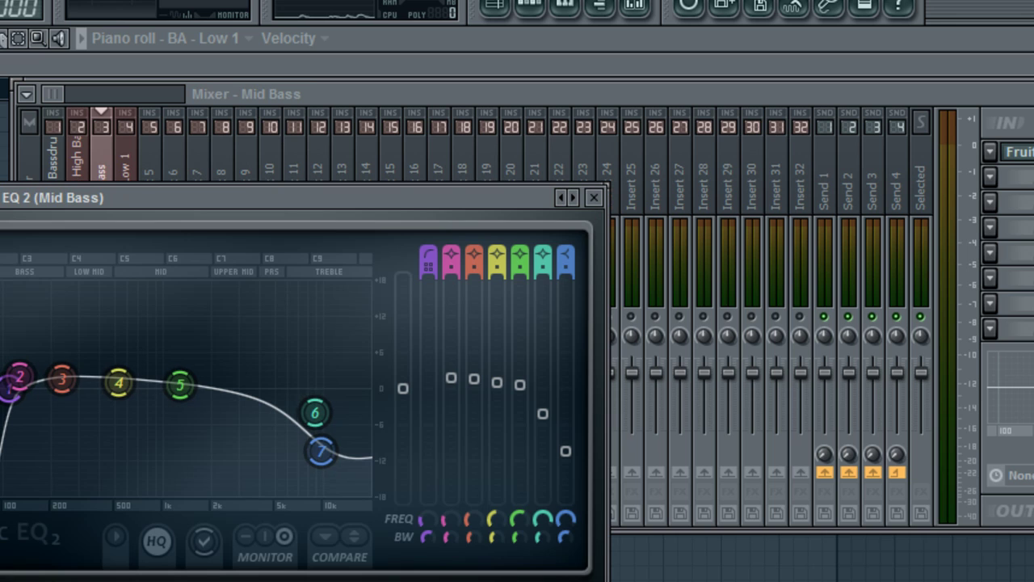
pyautogui.click(595, 198)
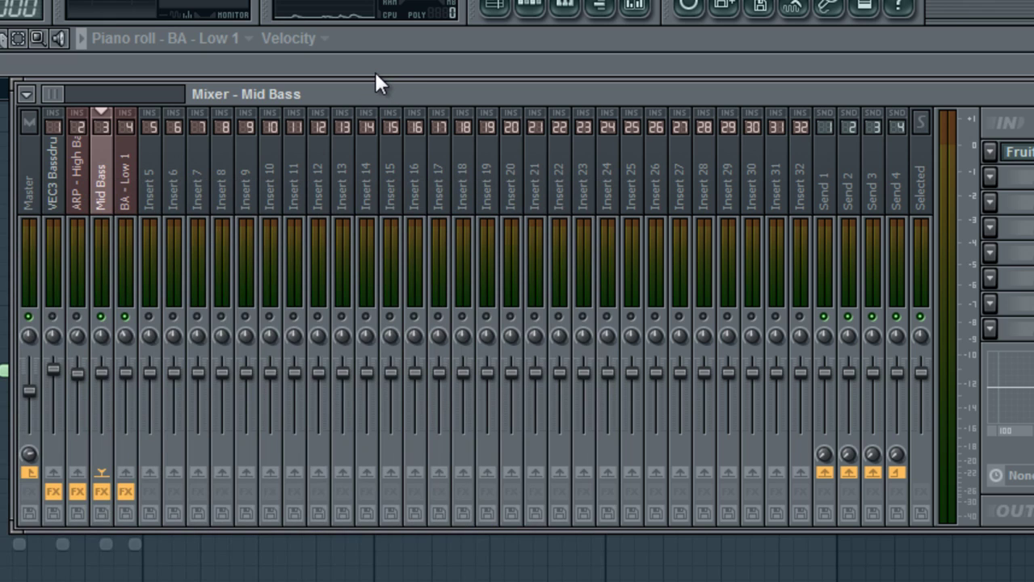
# Play the pattern and compare the bassline with and without the Mid Bass track.
pyautogui.press('space')
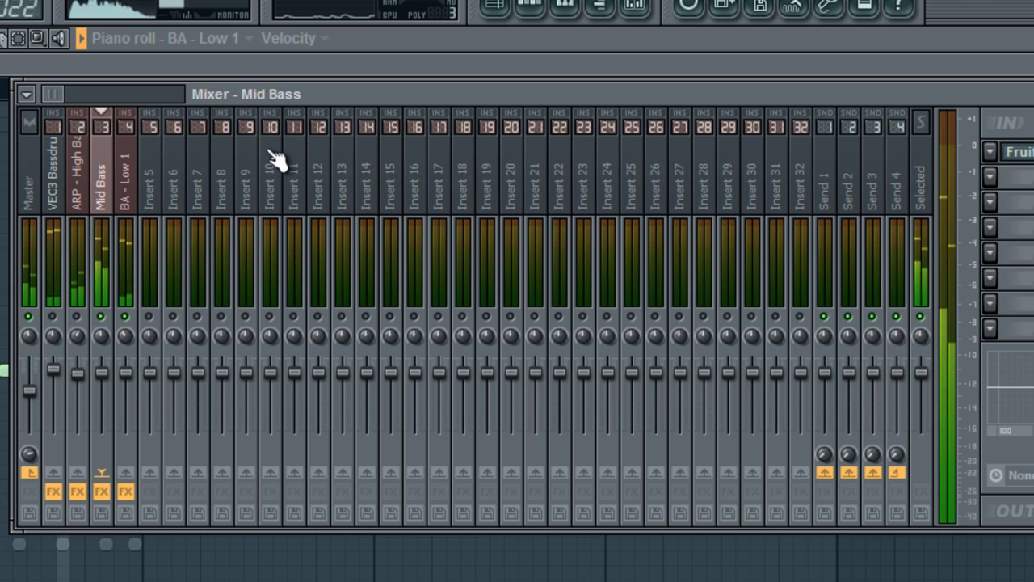
pyautogui.click(101, 317)
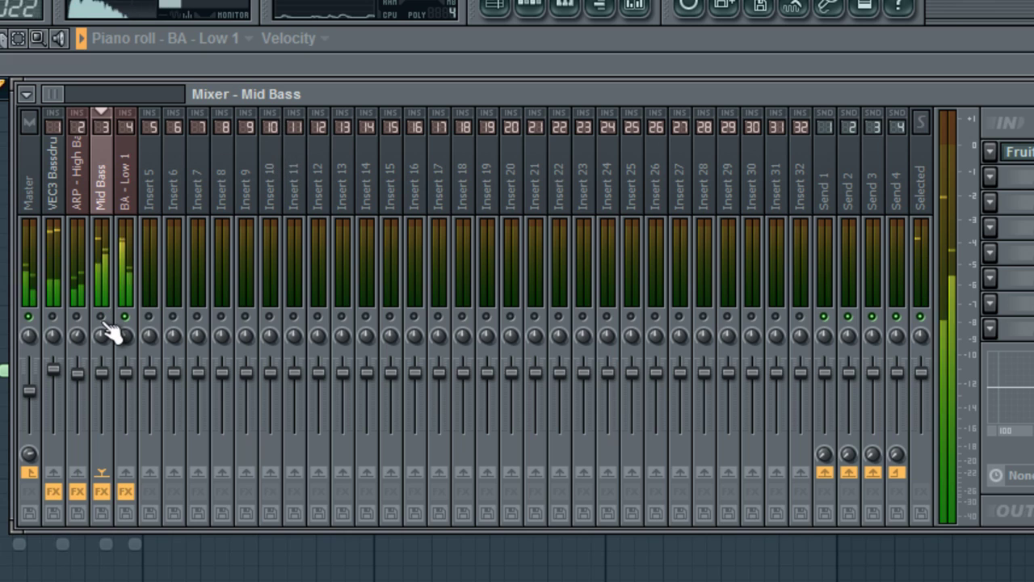
pyautogui.press('space')
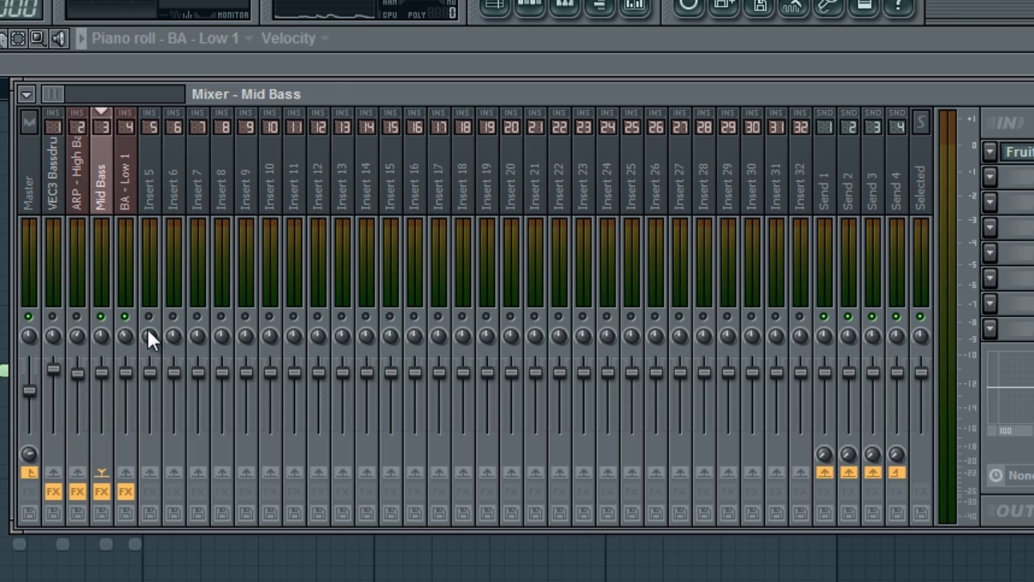
# Enable the ARP - High Bass track alongside the other basses and slightly lower the Mid Bass level during playback.
pyautogui.click(123, 338)
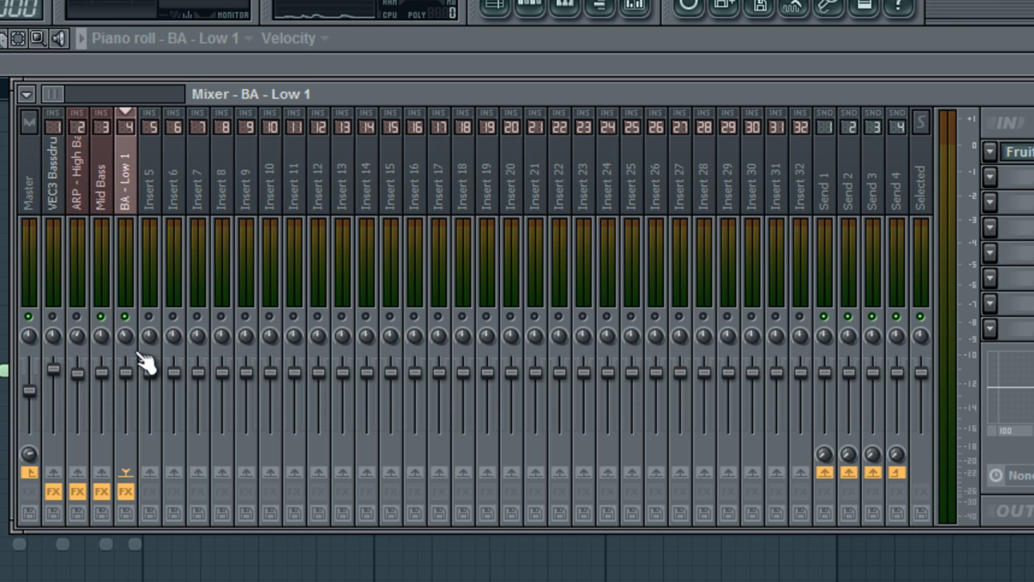
pyautogui.click(77, 318)
pyautogui.press('space')
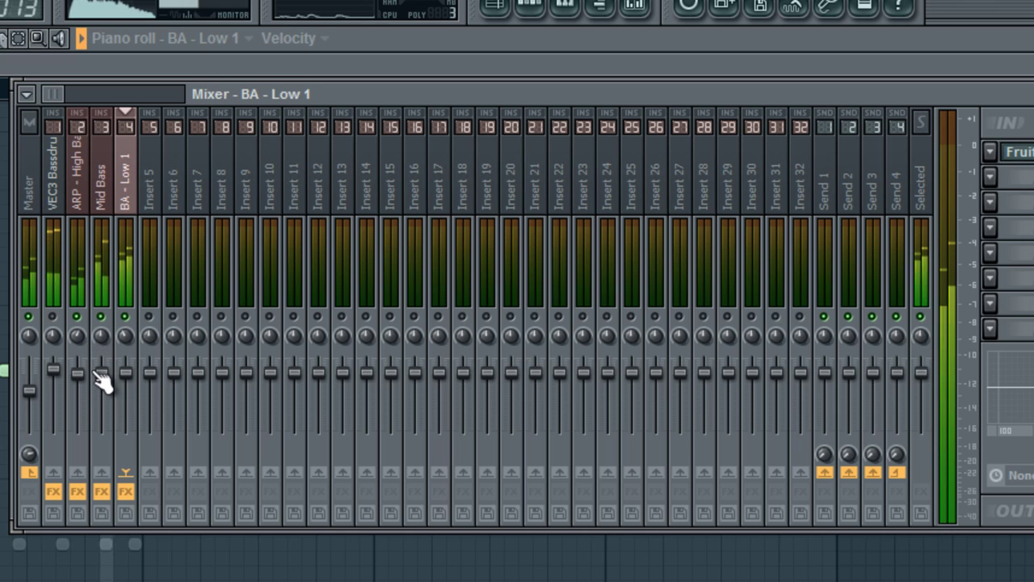
pyautogui.click(104, 166)
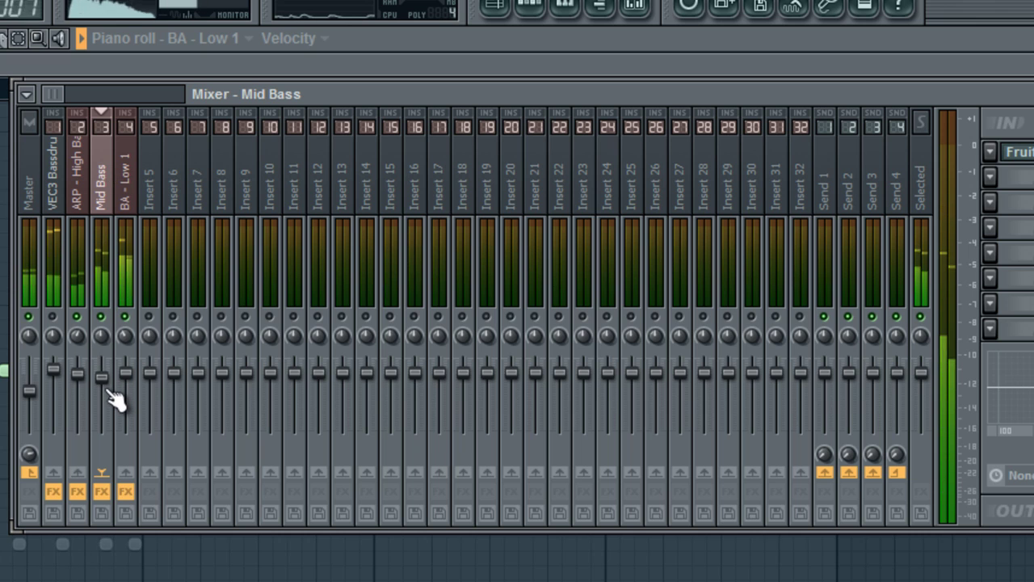
pyautogui.press('space')
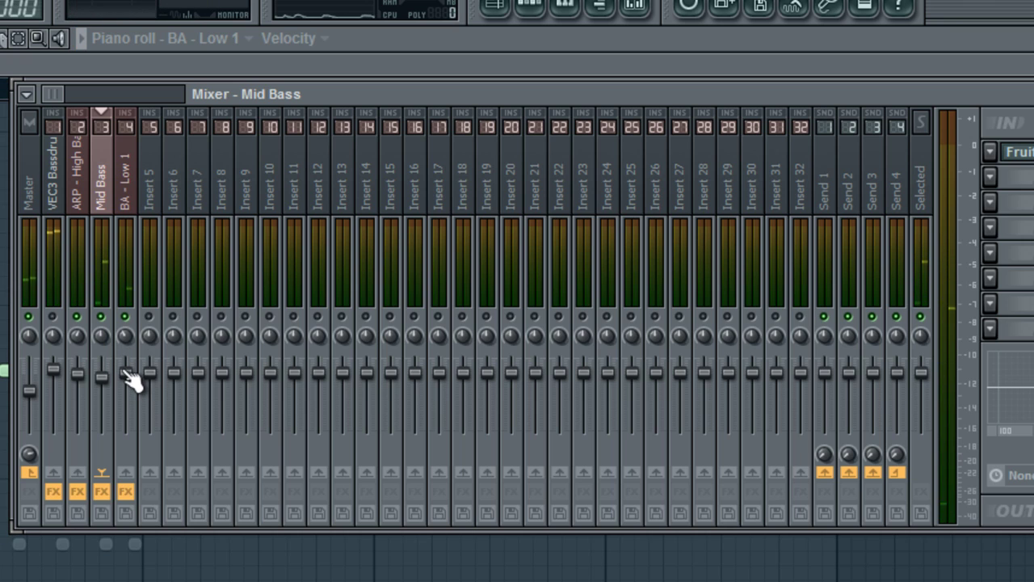
# Slightly raise the BA - Low 1 mixer level and replay the pattern to check the balance.
pyautogui.press('space')
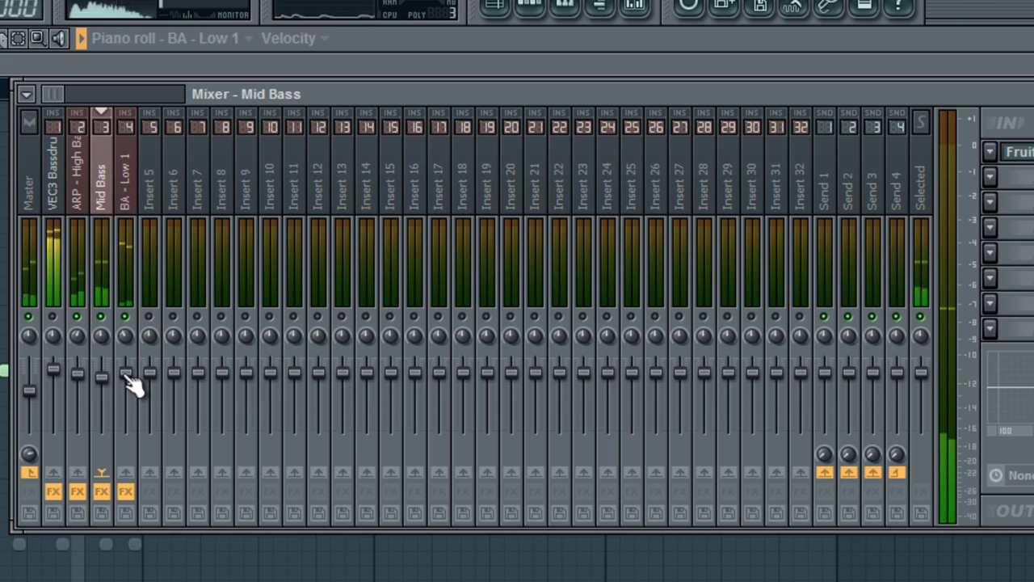
pyautogui.press('space')
pyautogui.click(132, 380)
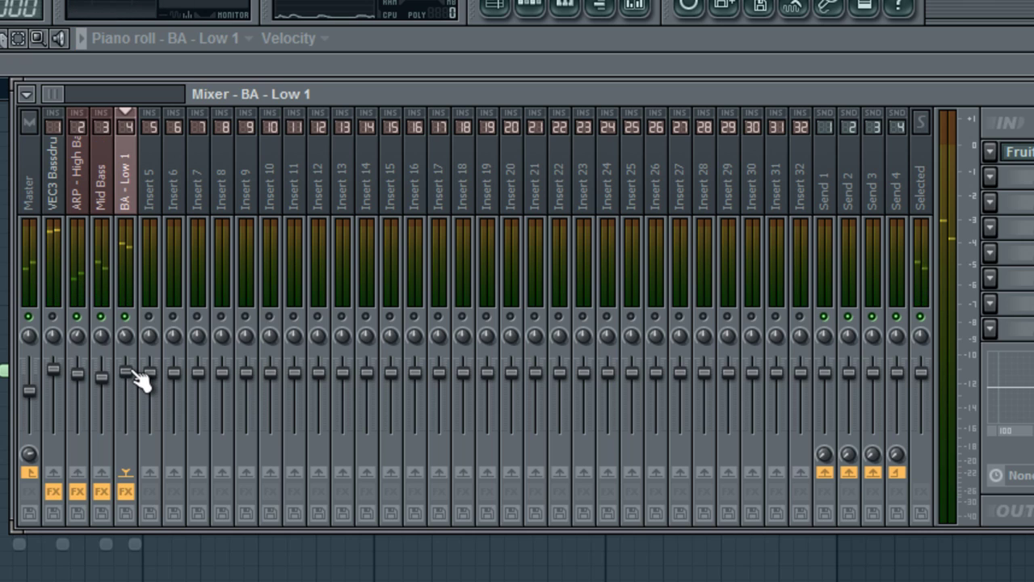
pyautogui.press('space')
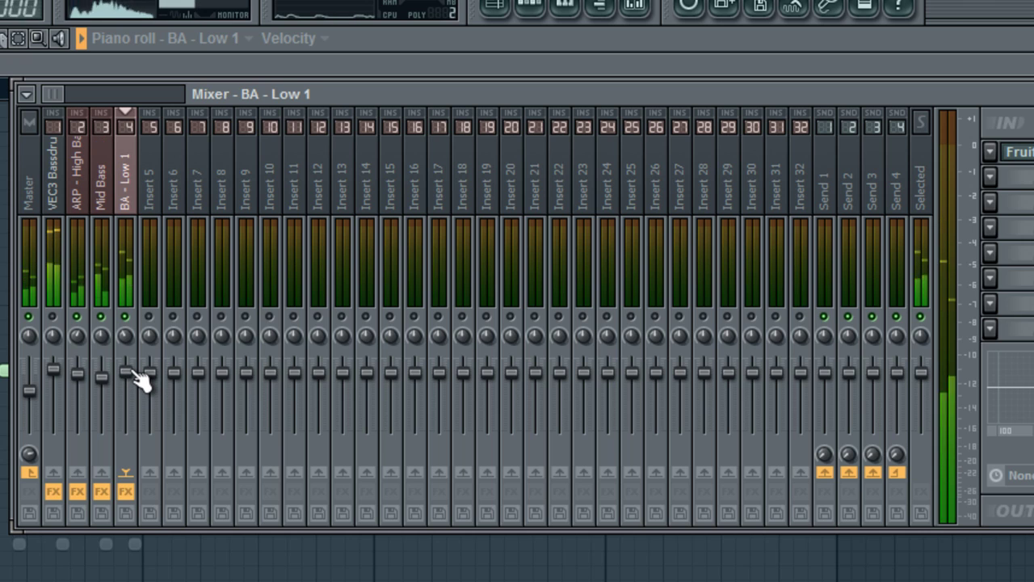
# Lower the BA - Low 1 mixer level a little and replay the pattern to check the bass balance.
pyautogui.press('space')
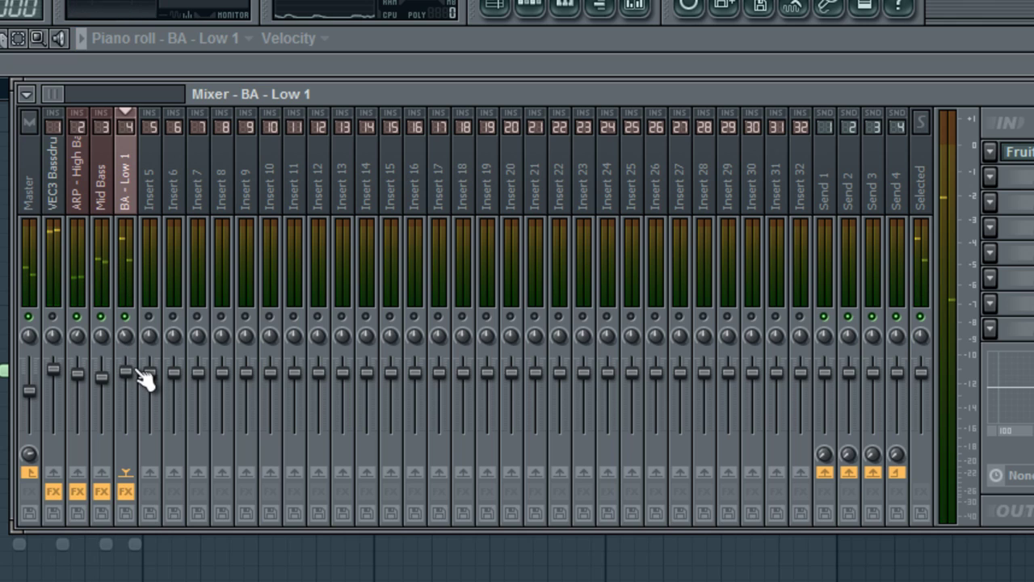
pyautogui.moveTo(138, 373); pyautogui.dragTo(136, 428)
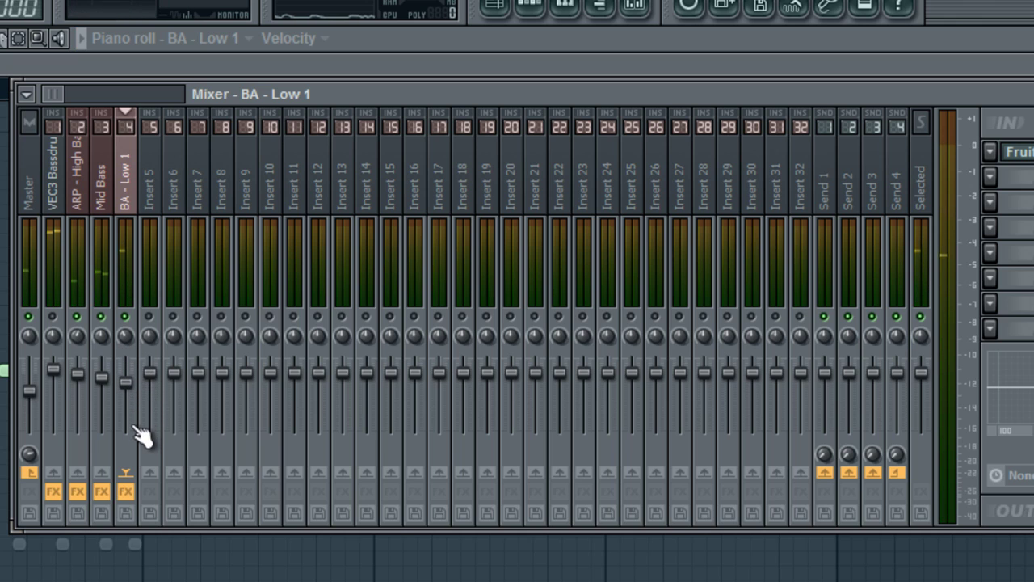
pyautogui.moveTo(127, 335)
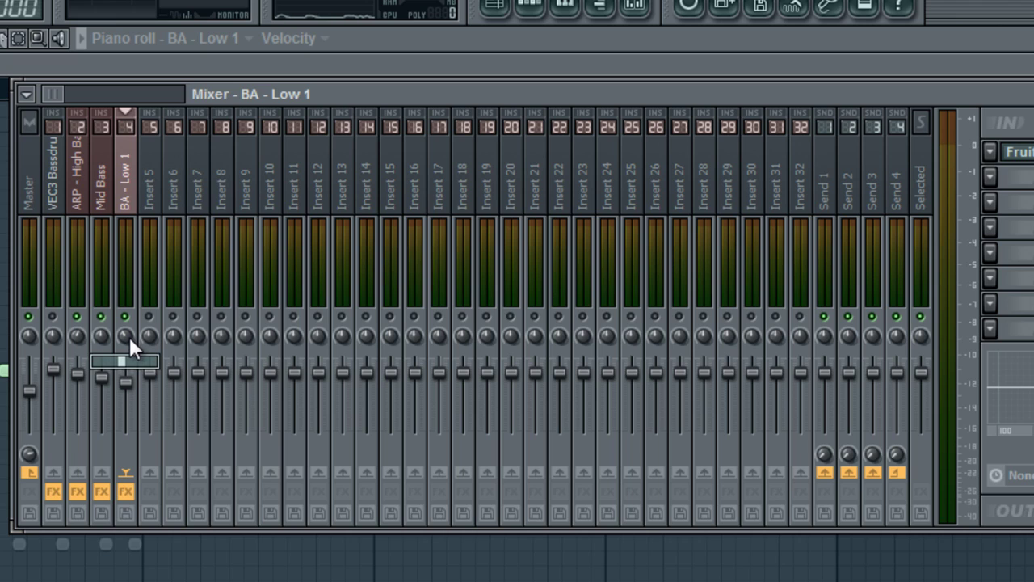
pyautogui.click(78, 339)
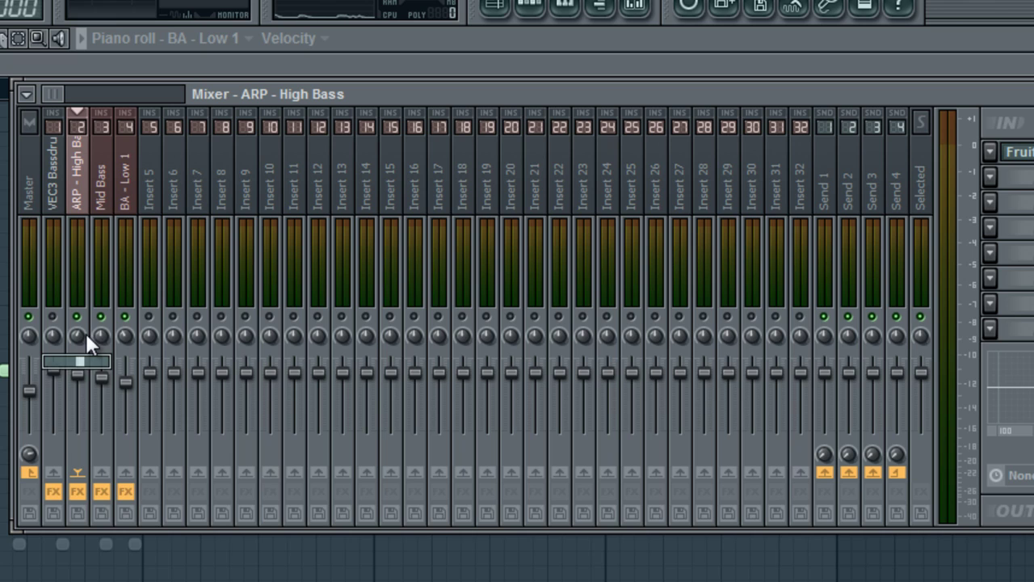
pyautogui.press('space')
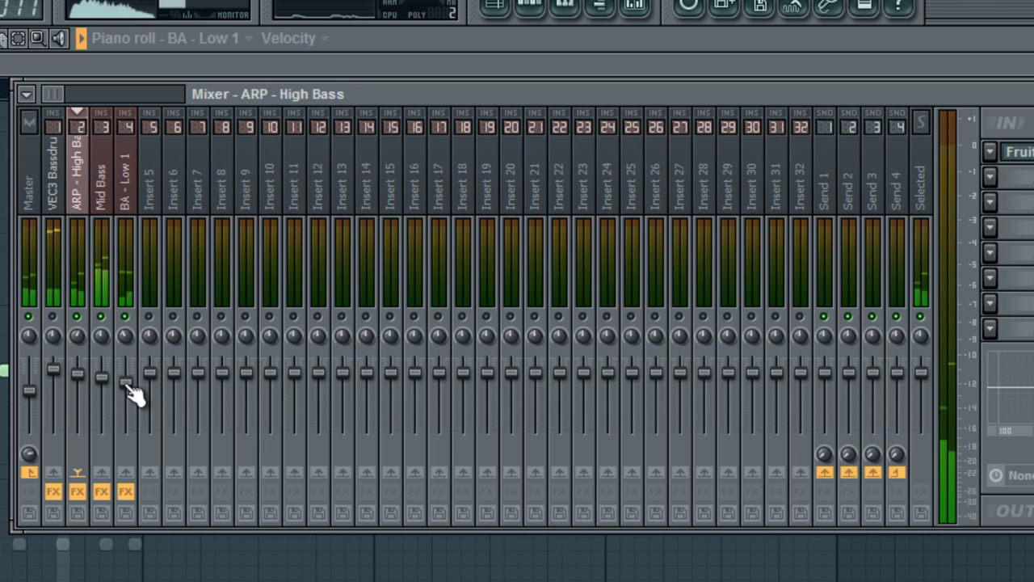
pyautogui.click(129, 388)
pyautogui.moveTo(139, 394); pyautogui.dragTo(132, 399)
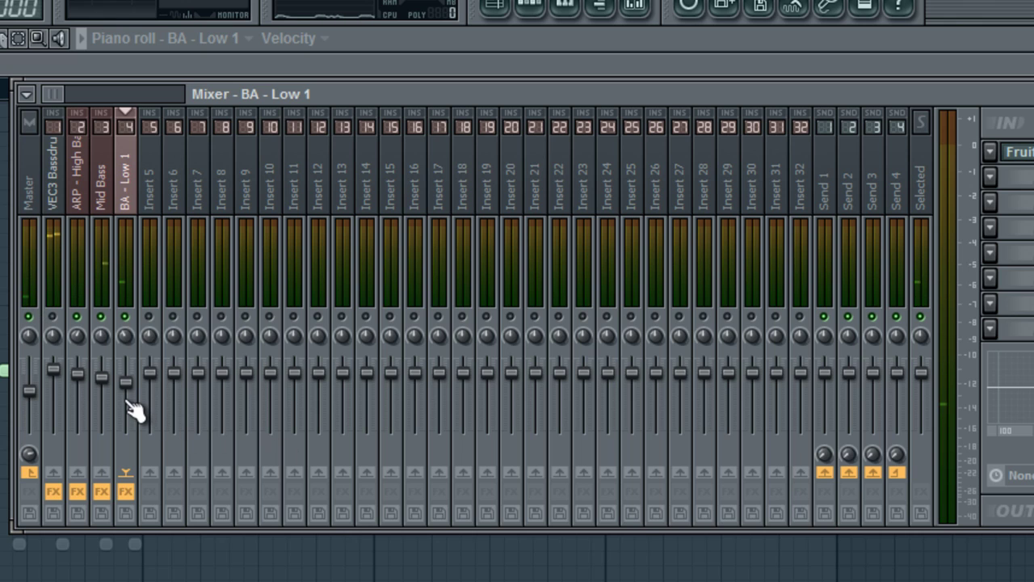
# Slightly raise the ARP - High Bass mixer level and play the pattern with the kick and all three basses.
pyautogui.click(79, 376)
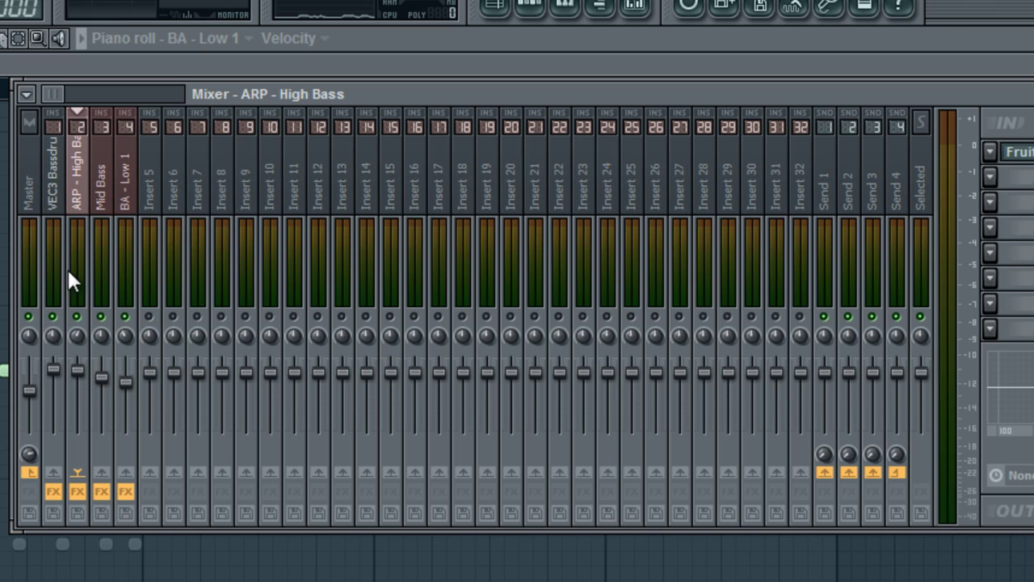
pyautogui.click(65, 204)
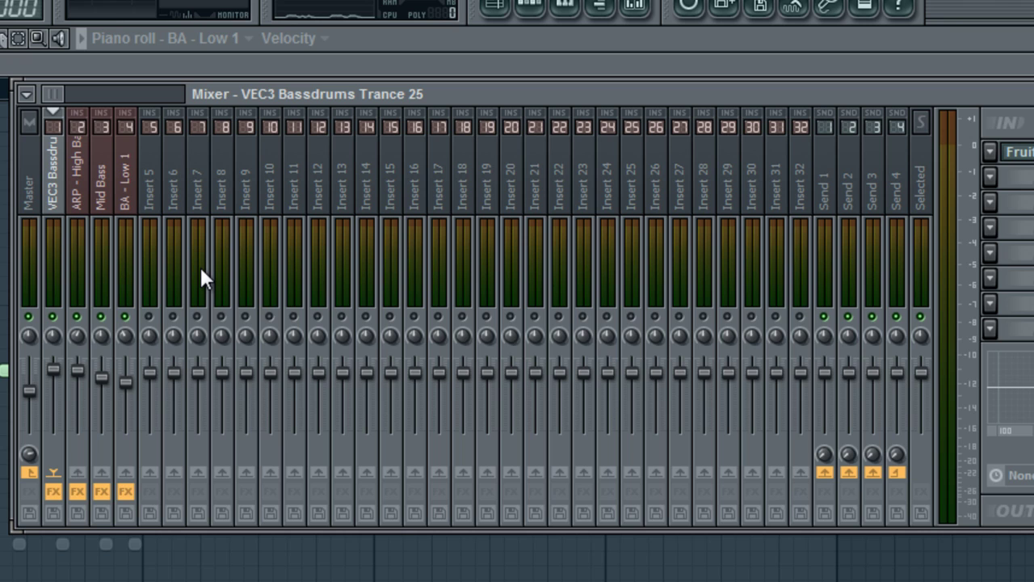
pyautogui.press('space')
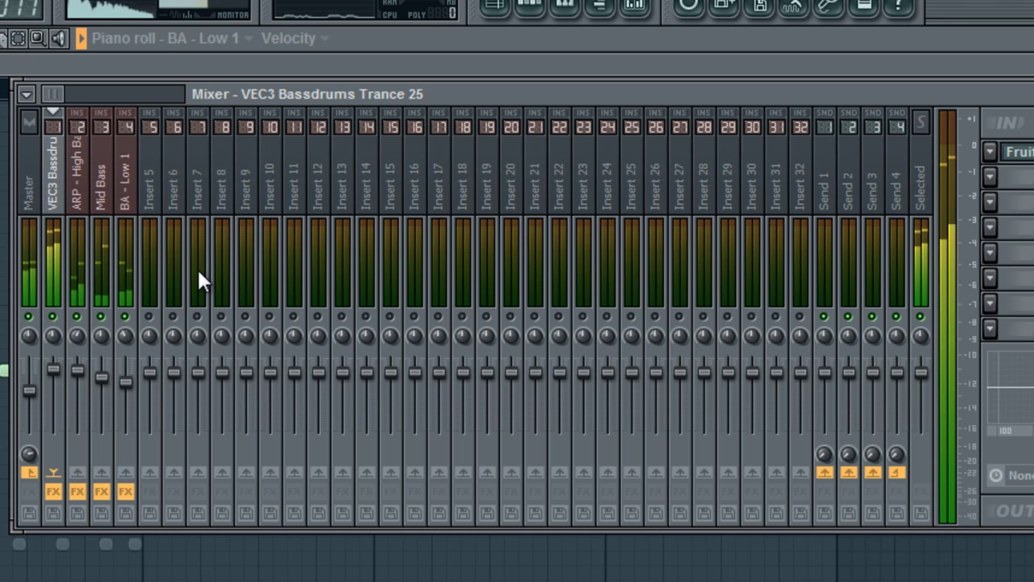
pyautogui.click(77, 181)
pyautogui.click(103, 194)
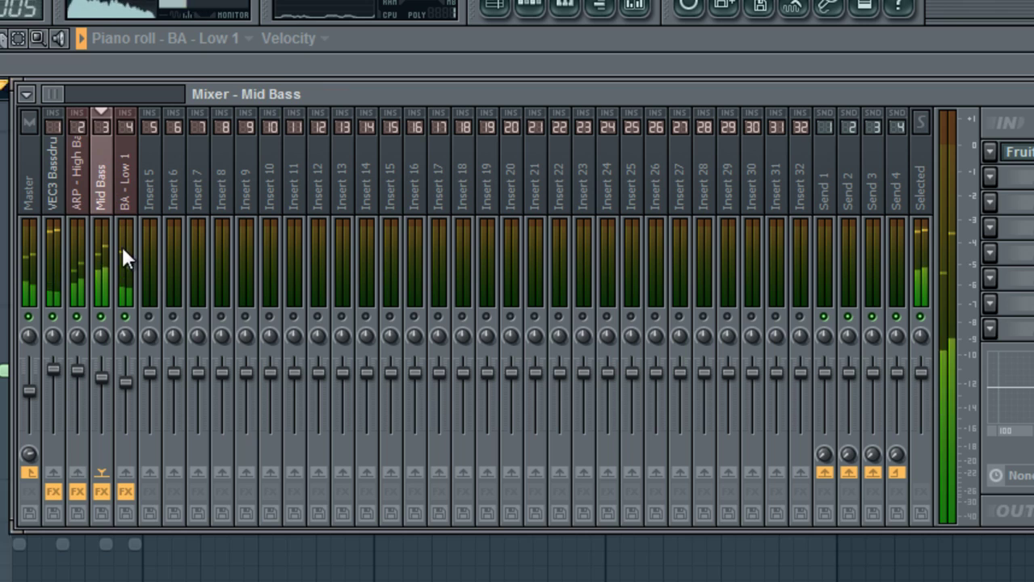
pyautogui.click(79, 373)
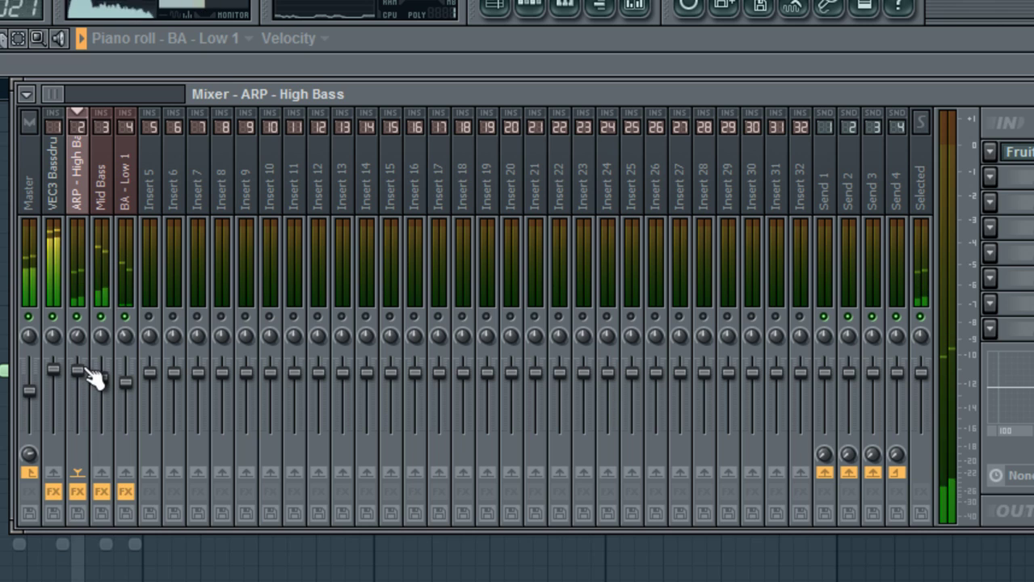
# Enable all insert tracks in the mixer and review the Pattern 1 channels in the step sequencer.
pyautogui.click(533, 11)
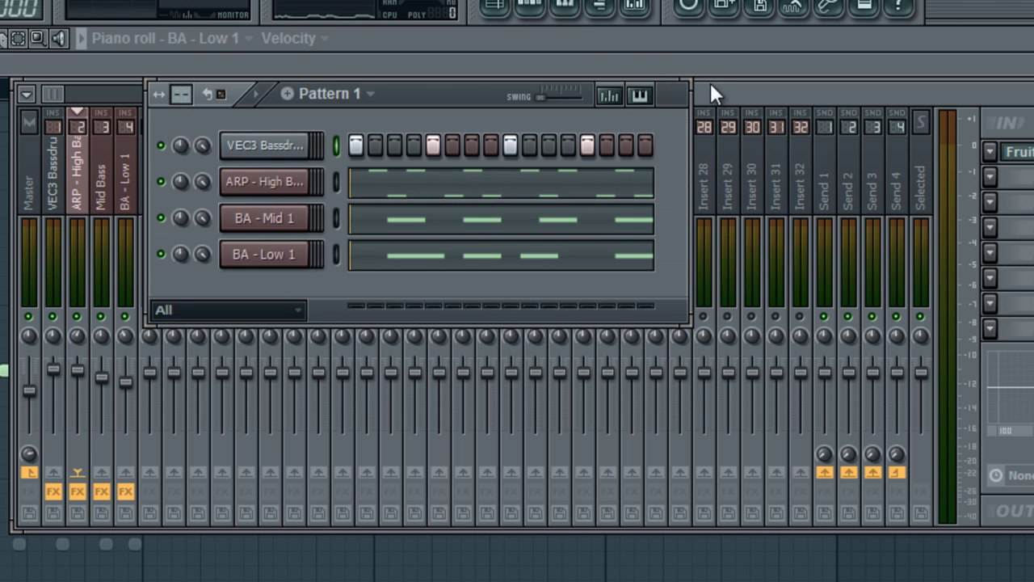
pyautogui.press('F6')
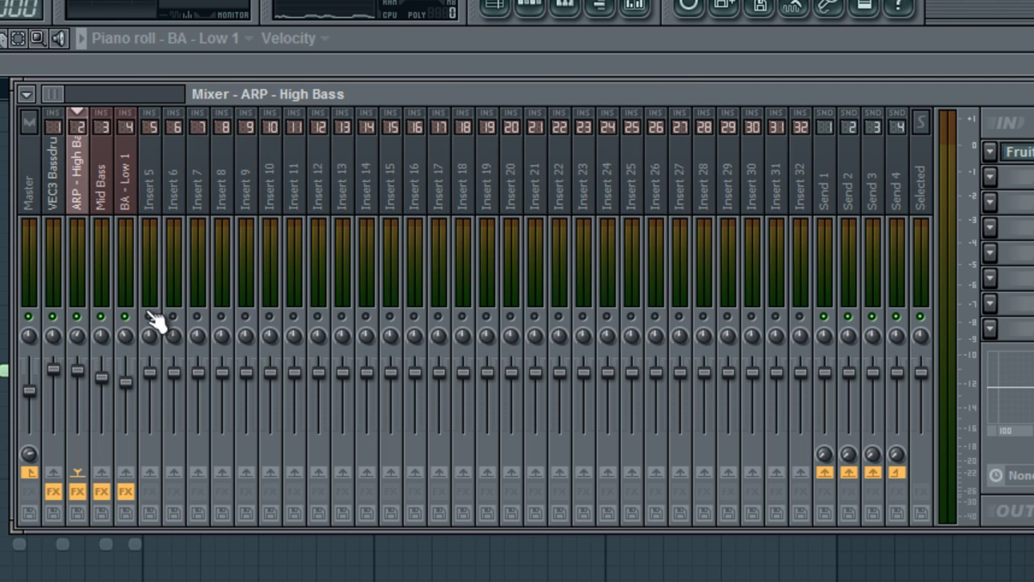
pyautogui.click(537, 11)
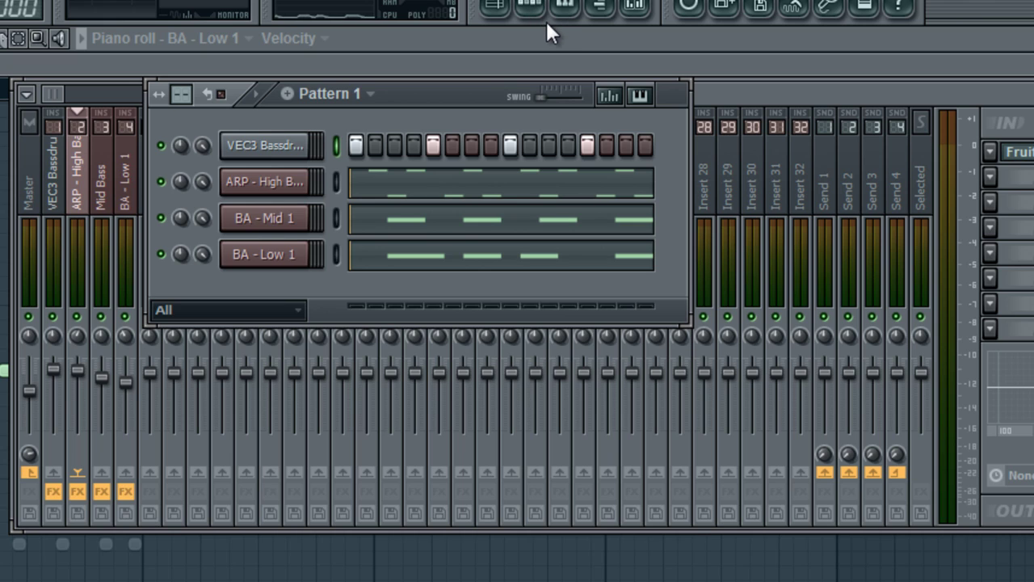
pyautogui.click(717, 94)
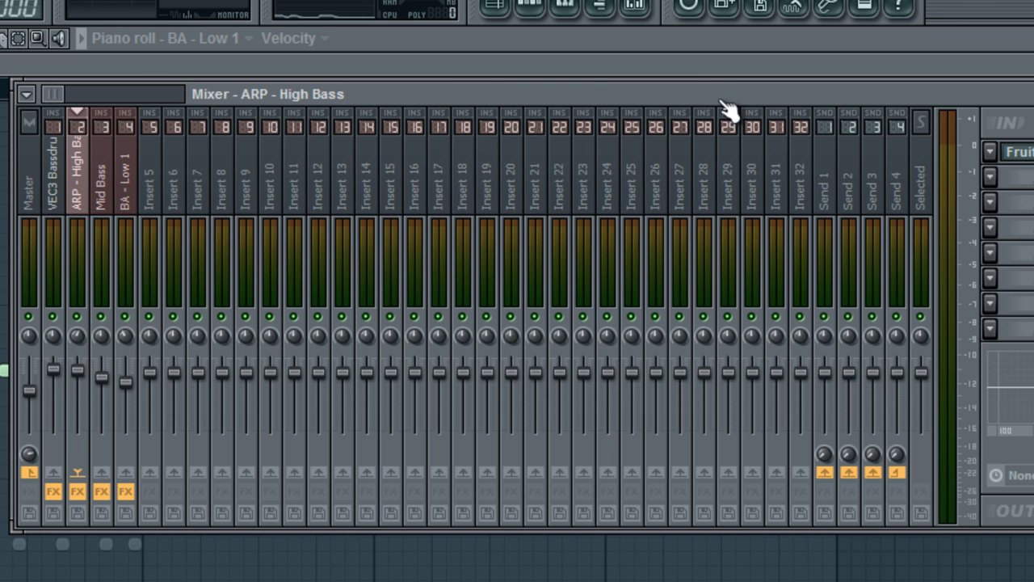
# Open the EQ of the VEC3 Bassdrums Trance 25 track and shift band 2 slightly up and lower in frequency.
pyautogui.click(64, 214)
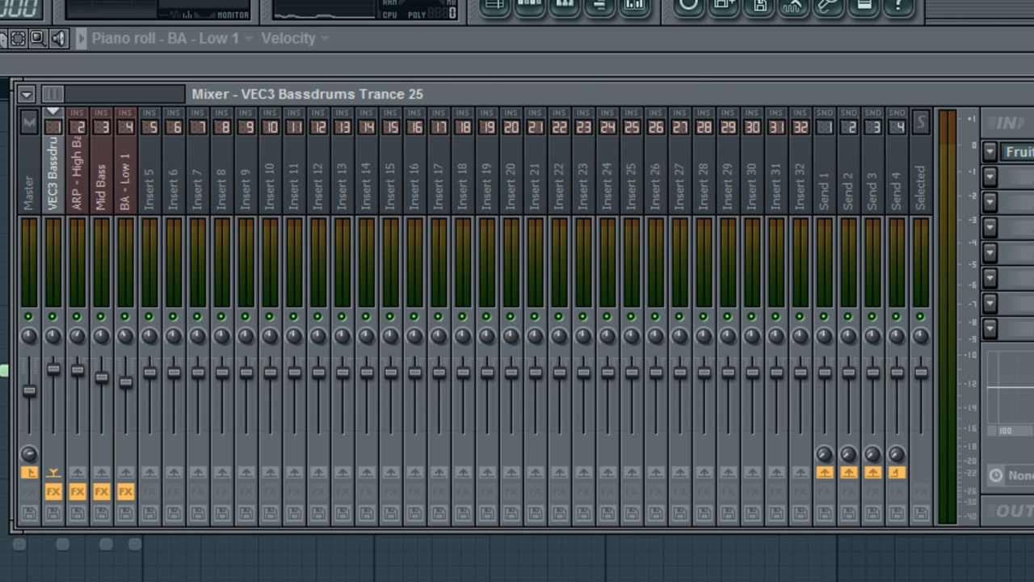
pyautogui.click(1024, 151)
pyautogui.moveTo(149, 330); pyautogui.dragTo(138, 321)
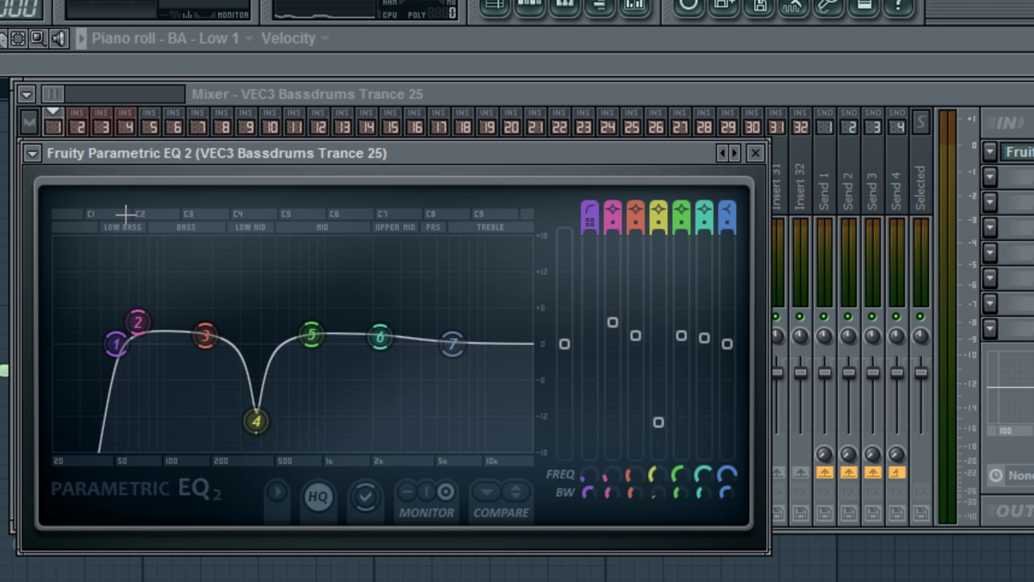
# Select the Mid Bass mixer track, hide the mixer and close the kick's Fruity Parametric EQ 2 window.
pyautogui.click(404, 97)
pyautogui.click(79, 186)
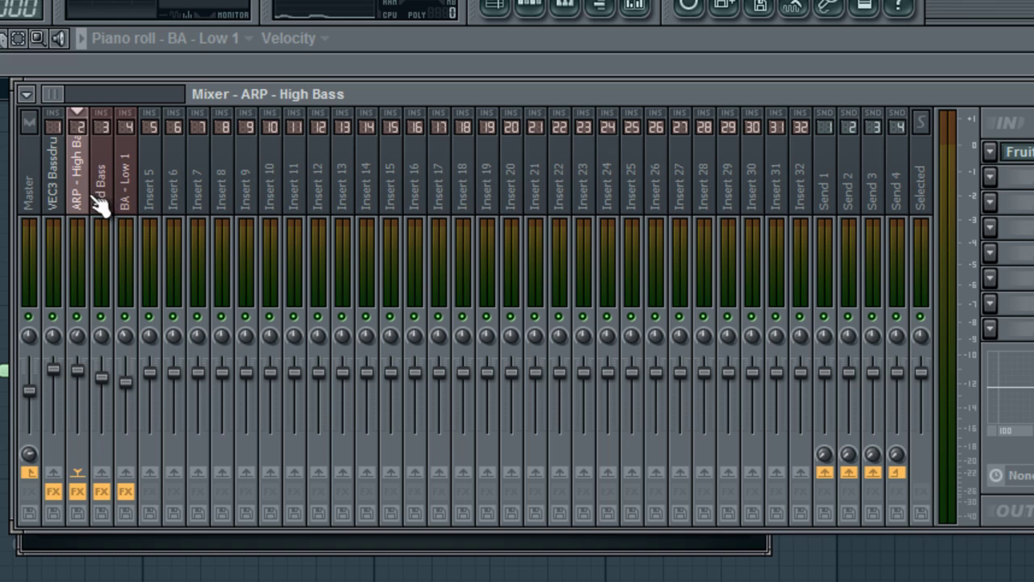
pyautogui.click(102, 200)
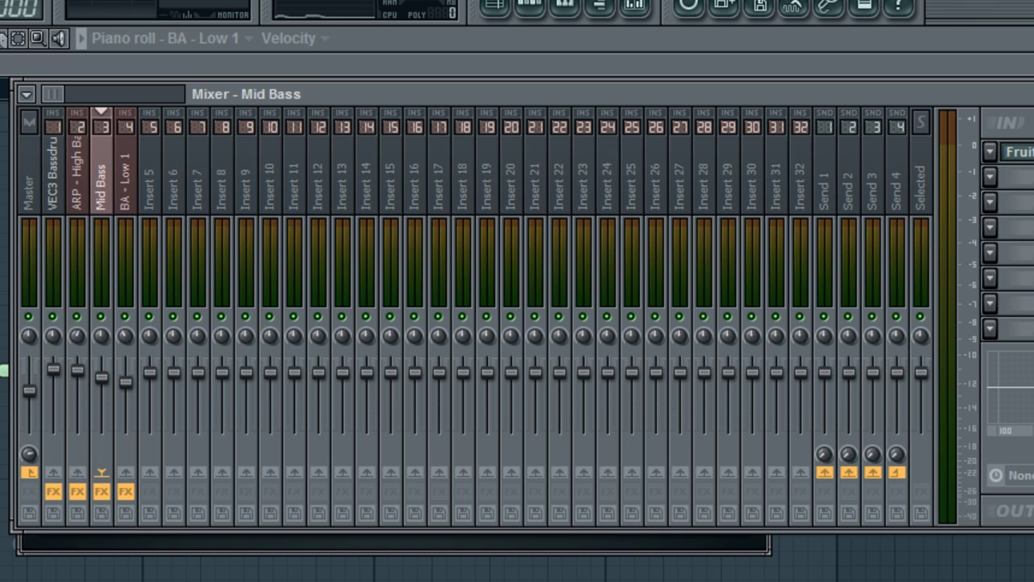
pyautogui.press('F9')
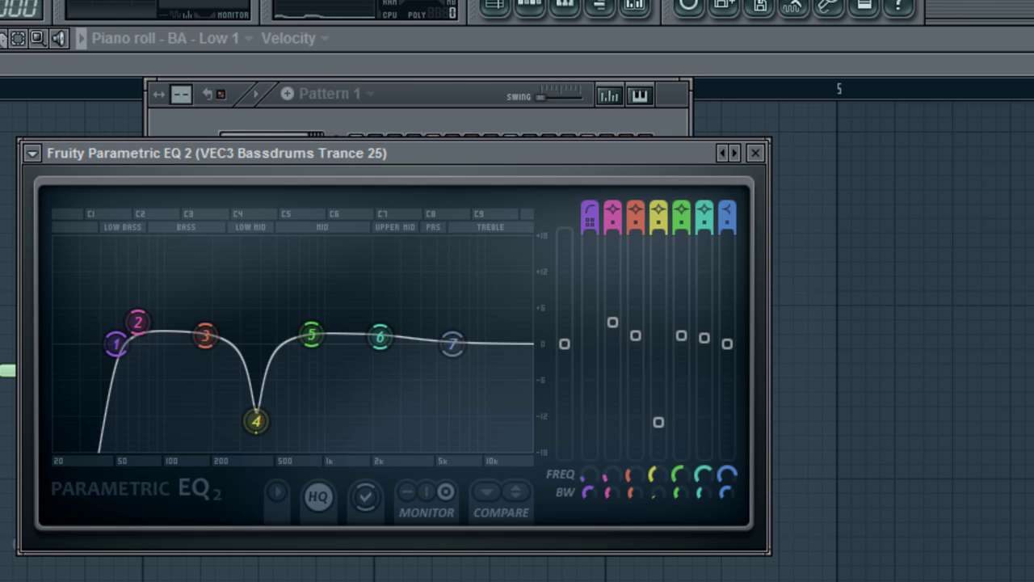
pyautogui.click(756, 152)
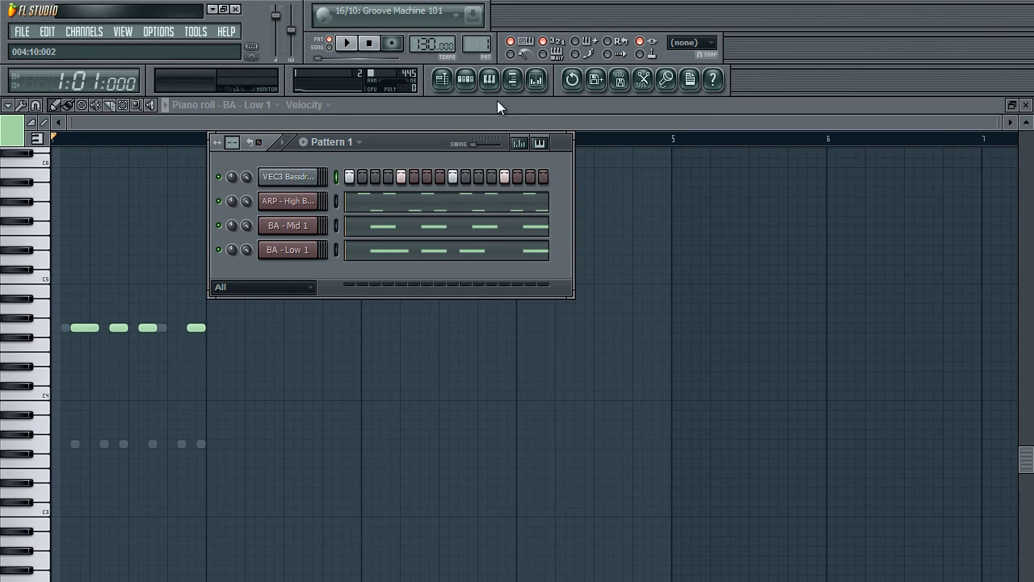
pyautogui.click(535, 78)
pyautogui.click(534, 78)
pyautogui.click(535, 79)
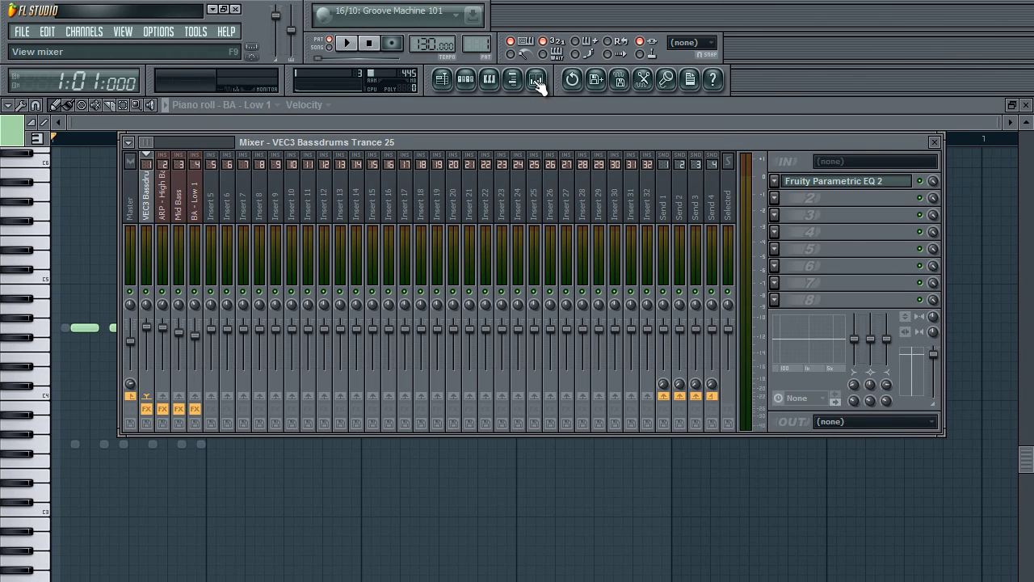
pyautogui.click(536, 80)
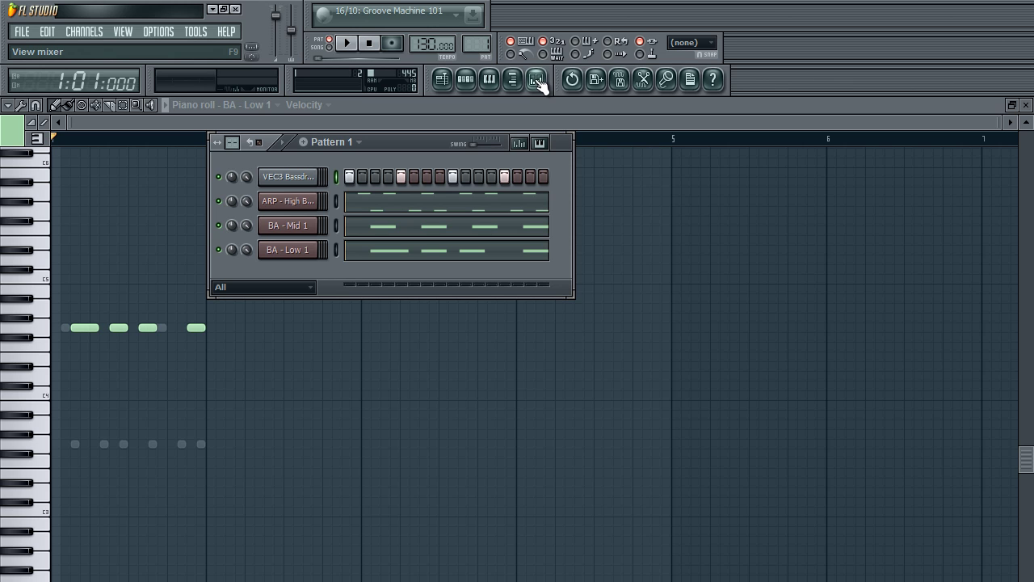
pyautogui.click(537, 81)
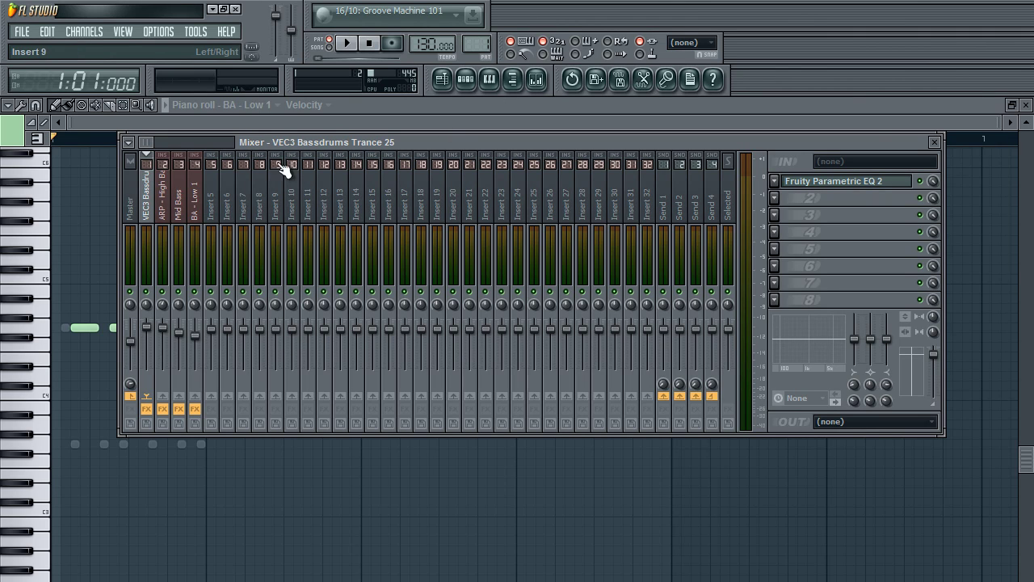
pyautogui.press('F9')
pyautogui.click(467, 87)
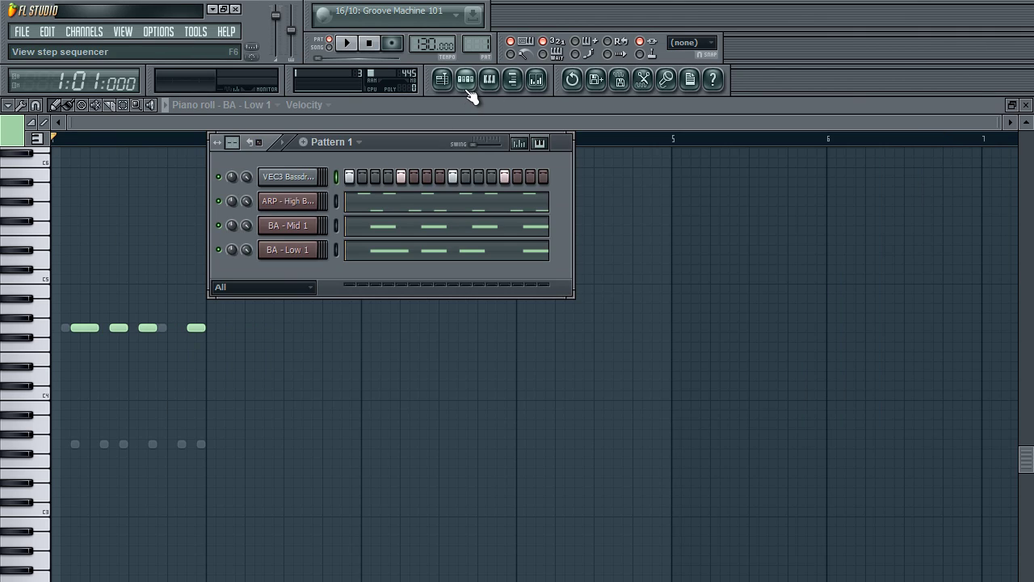
pyautogui.press('F9')
# Close the piano roll, the mixer and the step sequencer to leave only the playlist open.
pyautogui.click(1027, 106)
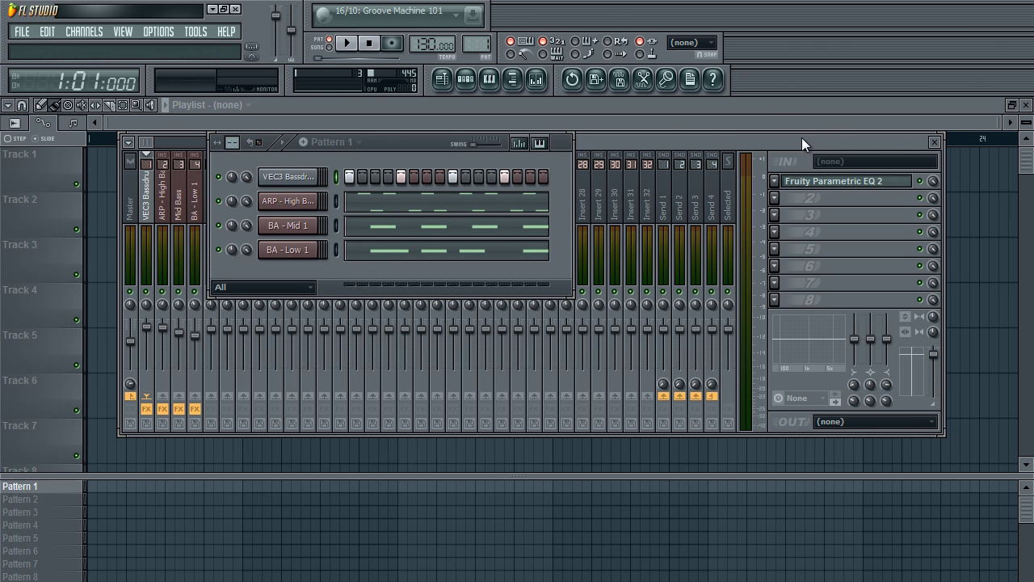
pyautogui.click(922, 141)
pyautogui.click(934, 142)
pyautogui.press('F6')
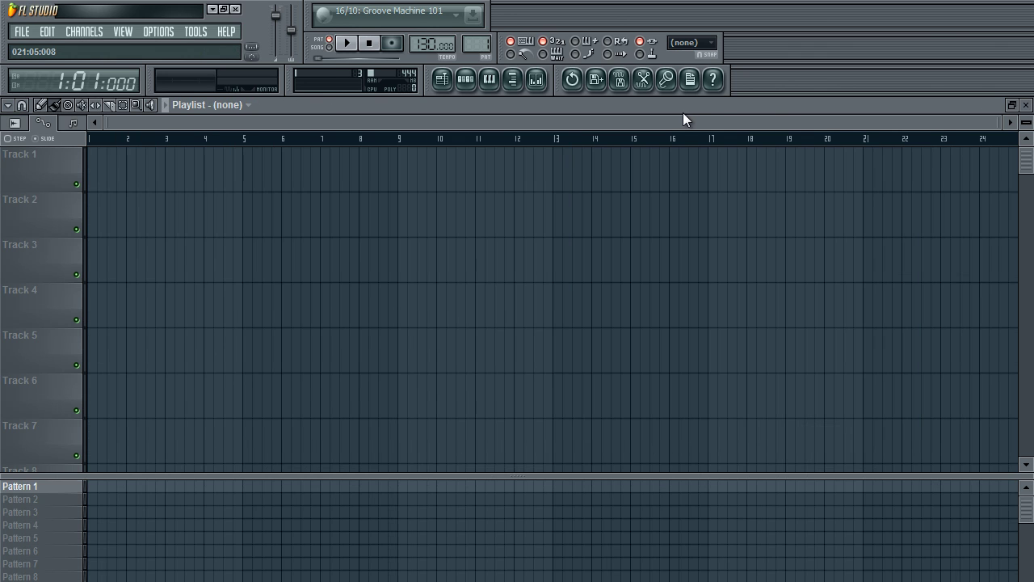